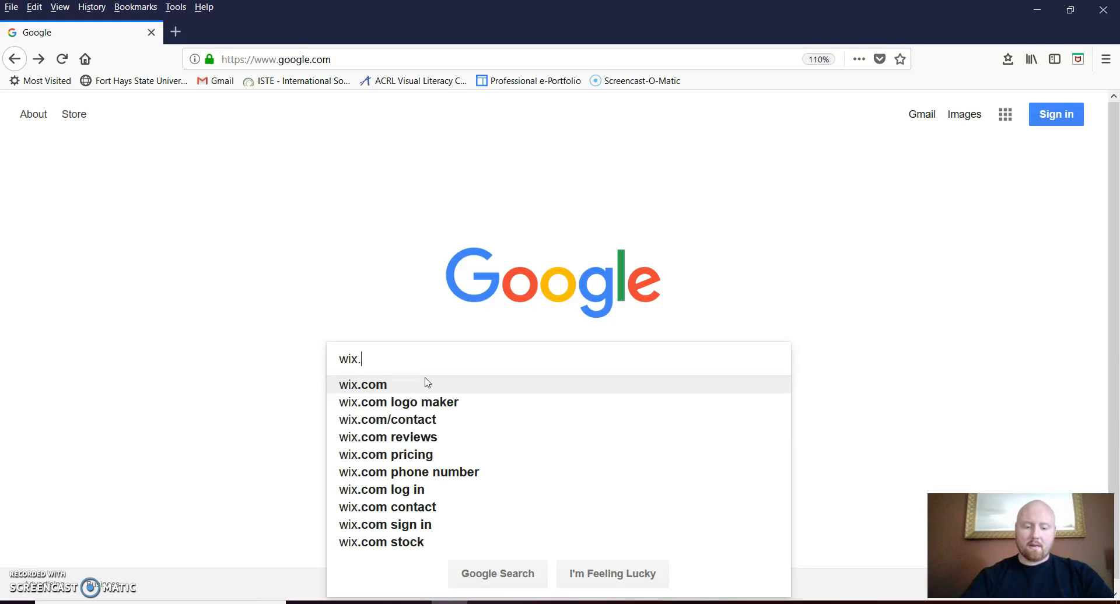
Search Google for wix.com
{"action": "key", "text": "Return"}
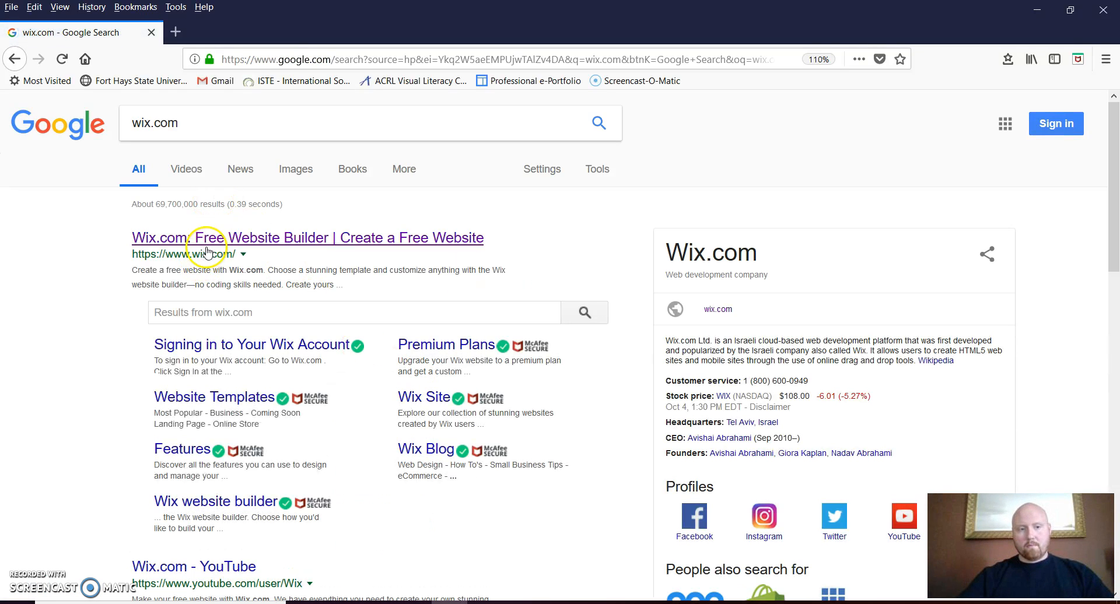
Go to Wix.com, sign out of the current account, and start a new website
{"action": "left_click", "coordinate": [267, 240]}
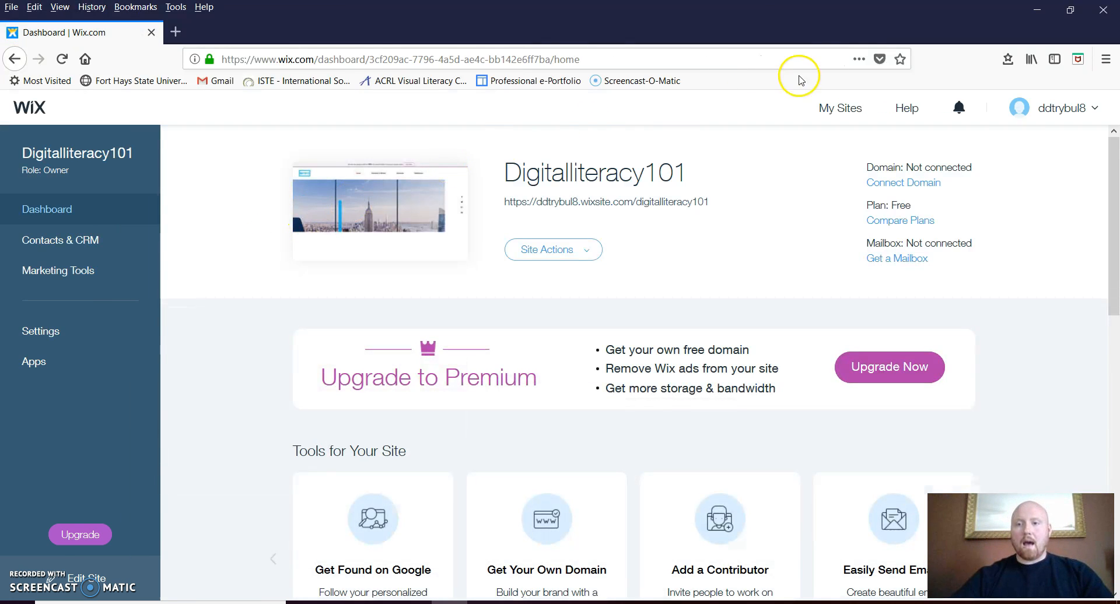
{"action": "left_click", "coordinate": [1084, 110]}
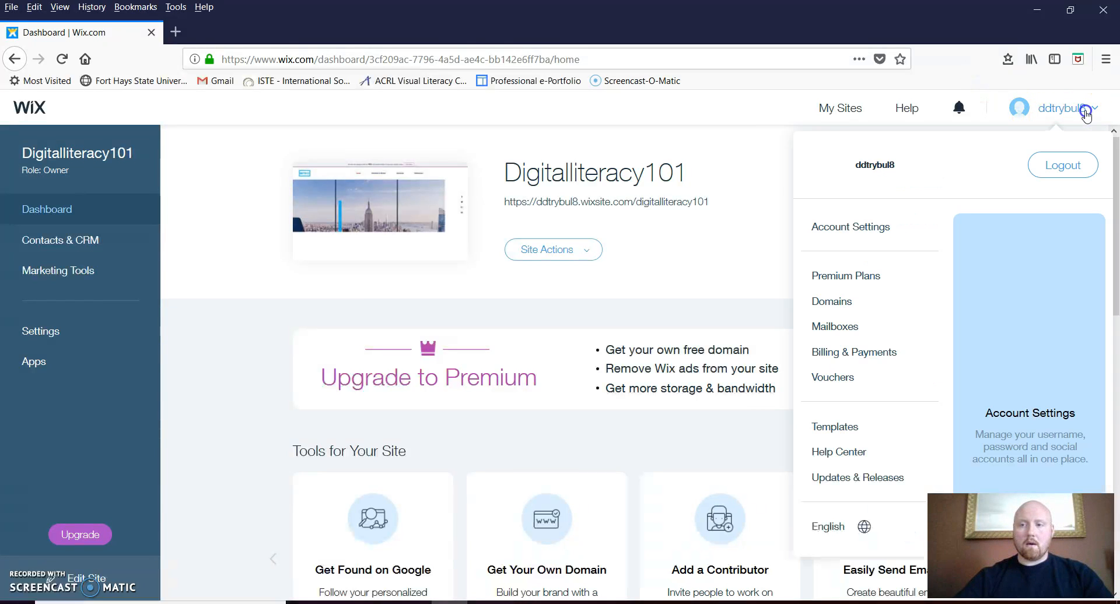
{"action": "left_click", "coordinate": [1067, 166]}
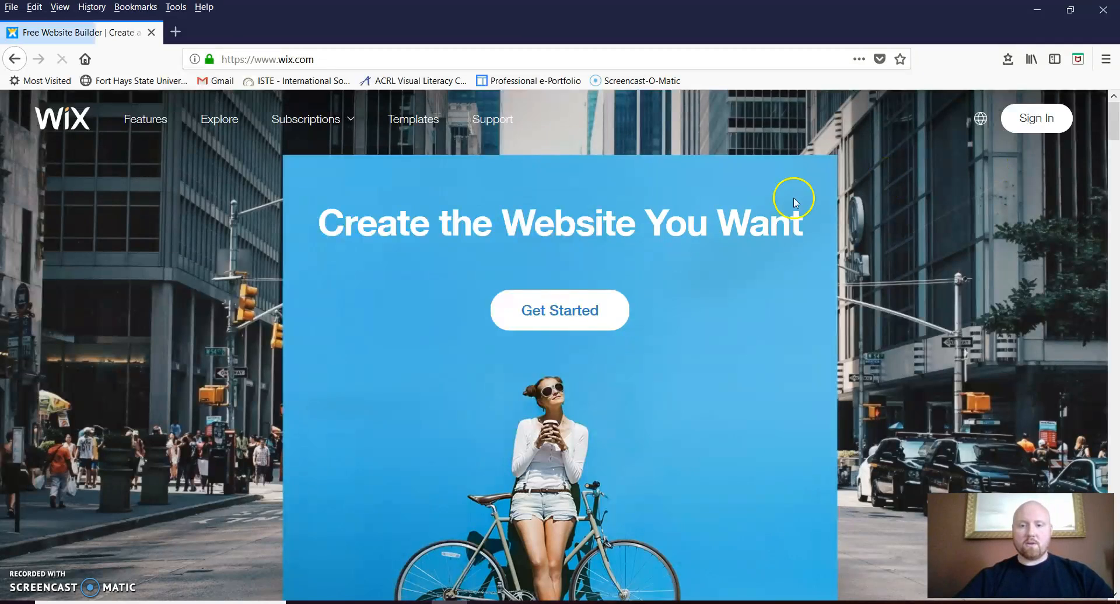
{"action": "left_click", "coordinate": [544, 321]}
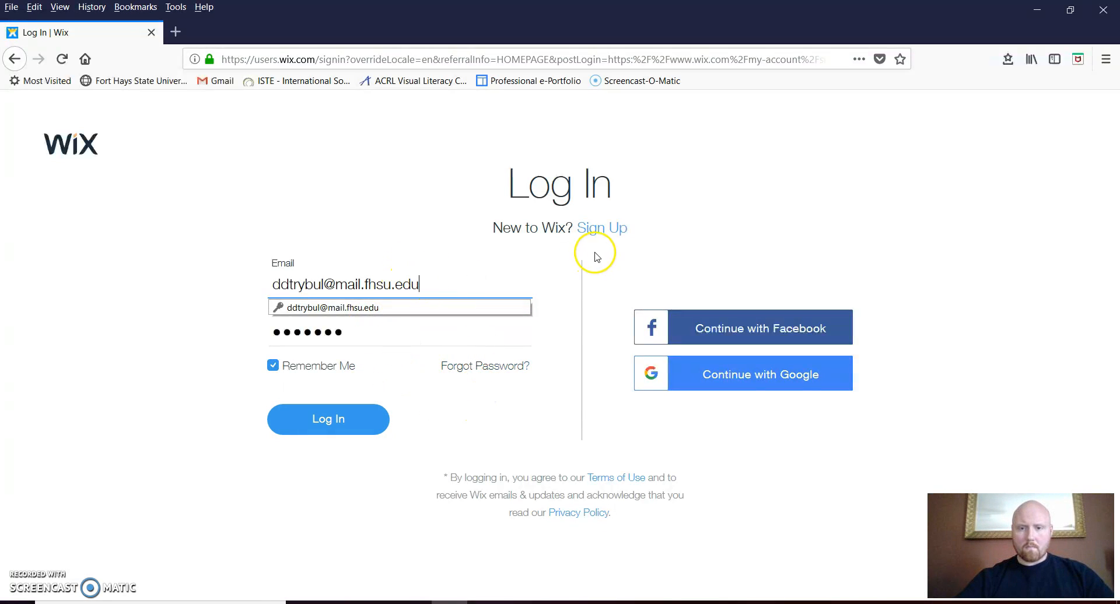
Sign up for a new Wix account, entering the new e-mail and password twice each
{"action": "left_click", "coordinate": [604, 230]}
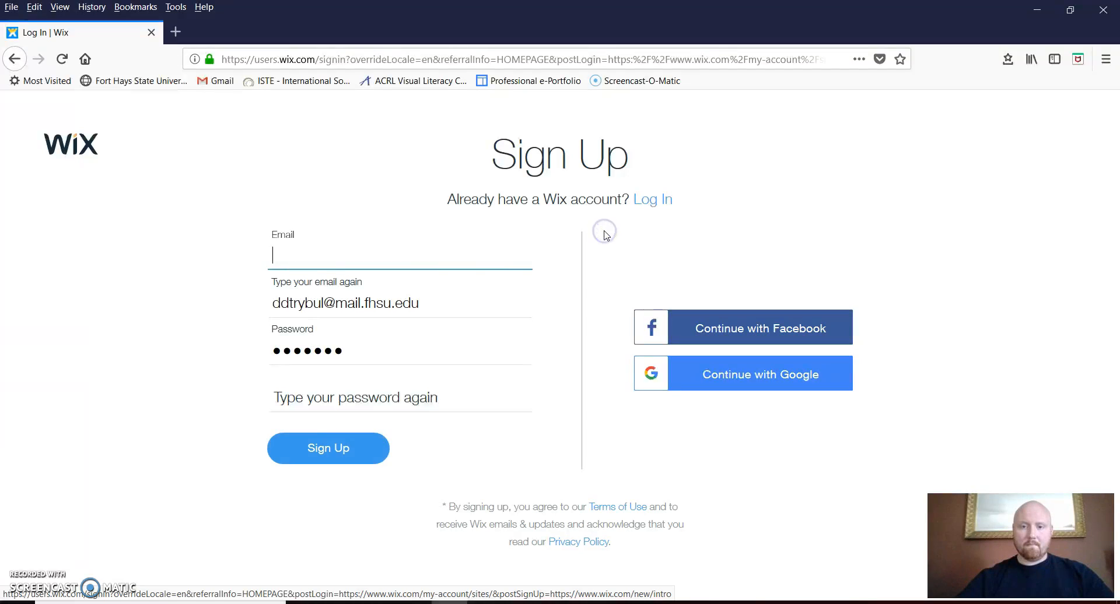
{"action": "left_click", "coordinate": [292, 258]}
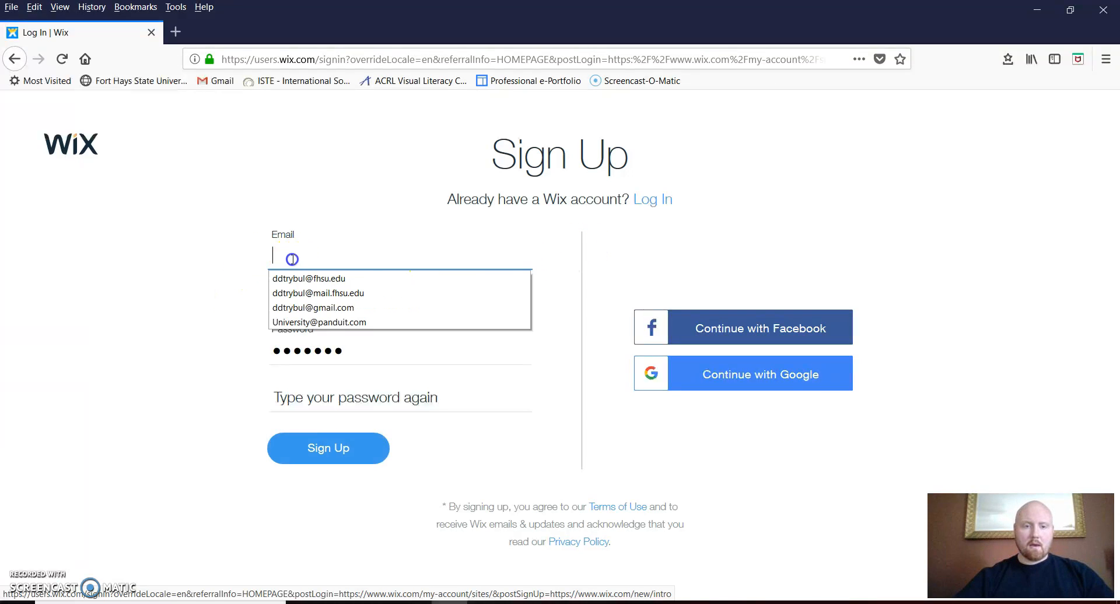
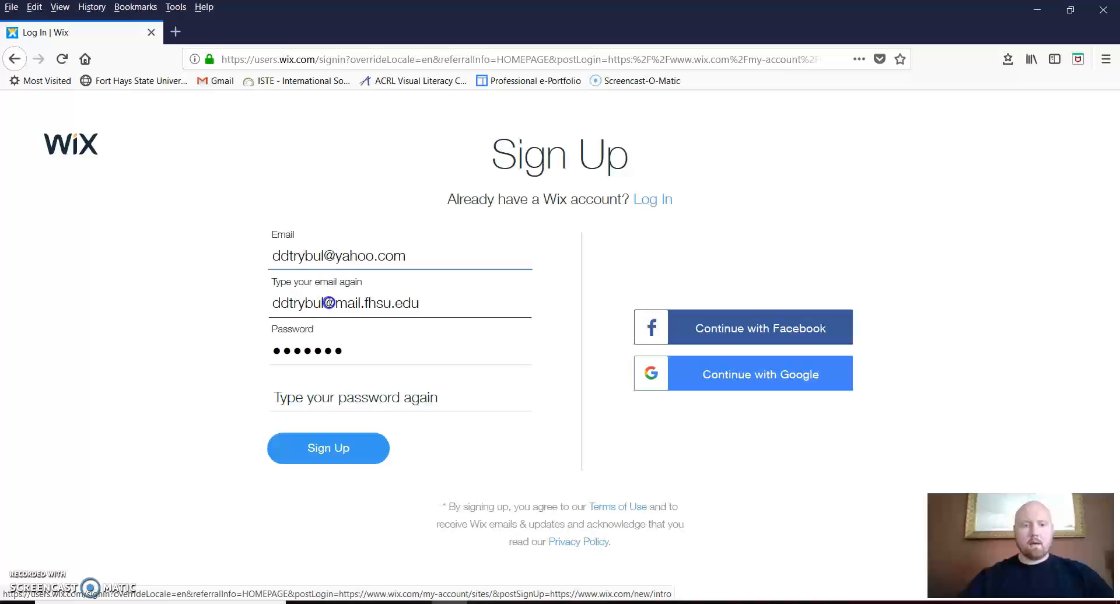
{"action": "left_click", "coordinate": [326, 304]}
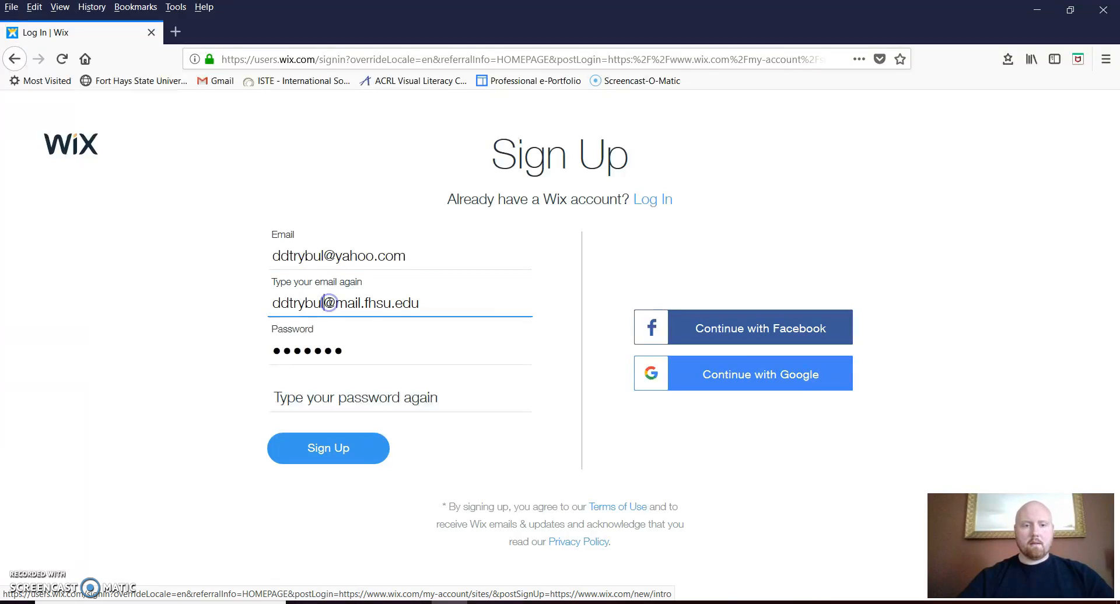
{"action": "triple_click", "coordinate": [330, 302]}
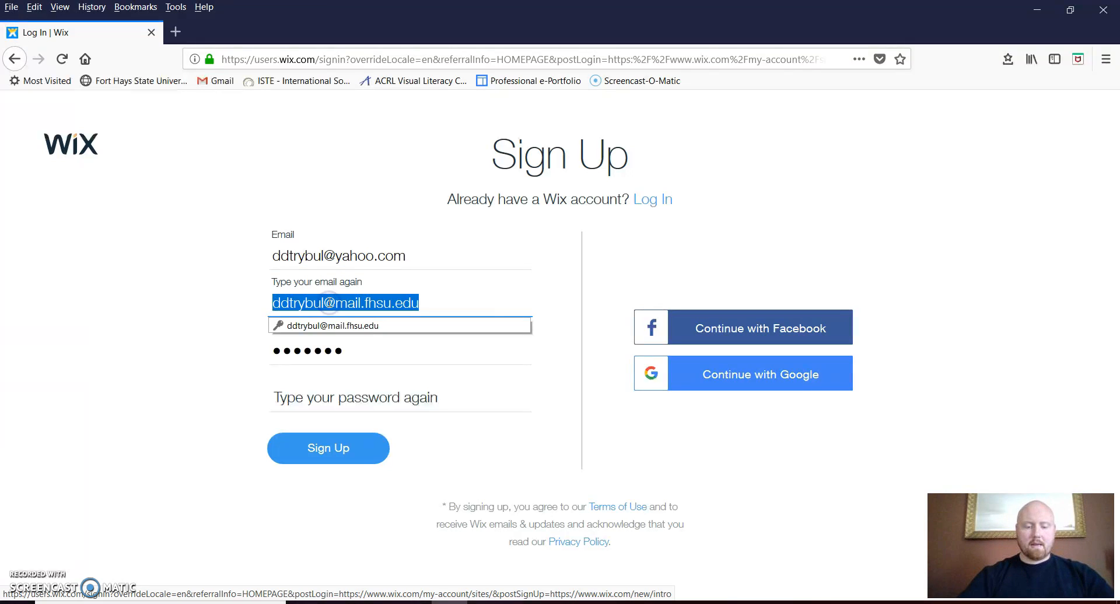
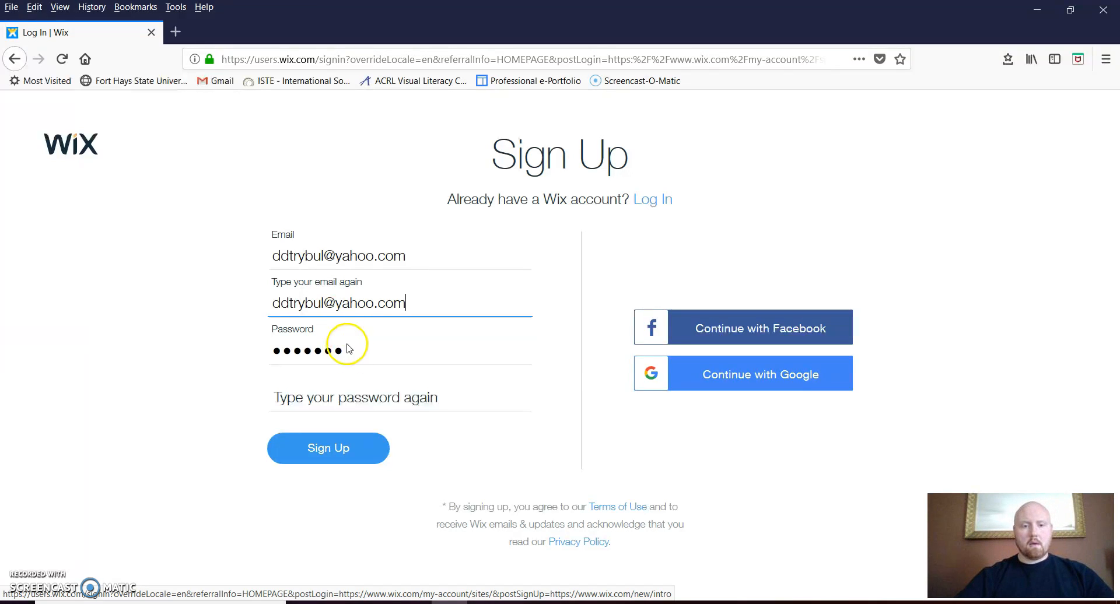
{"action": "left_click", "coordinate": [347, 349]}
{"action": "left_click", "coordinate": [302, 415]}
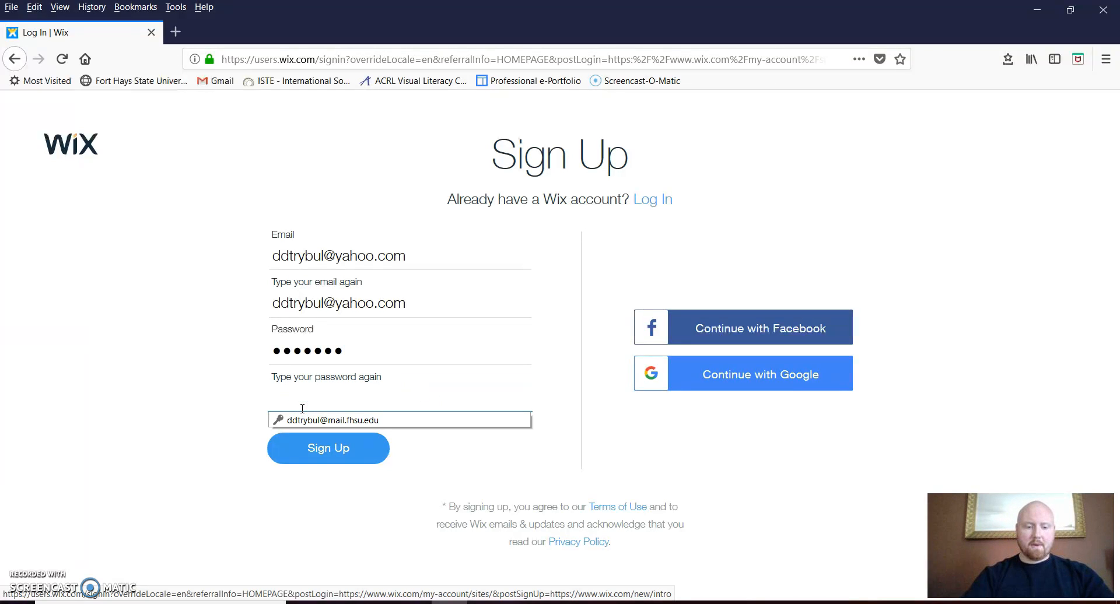
{"action": "type", "text": "•••"}
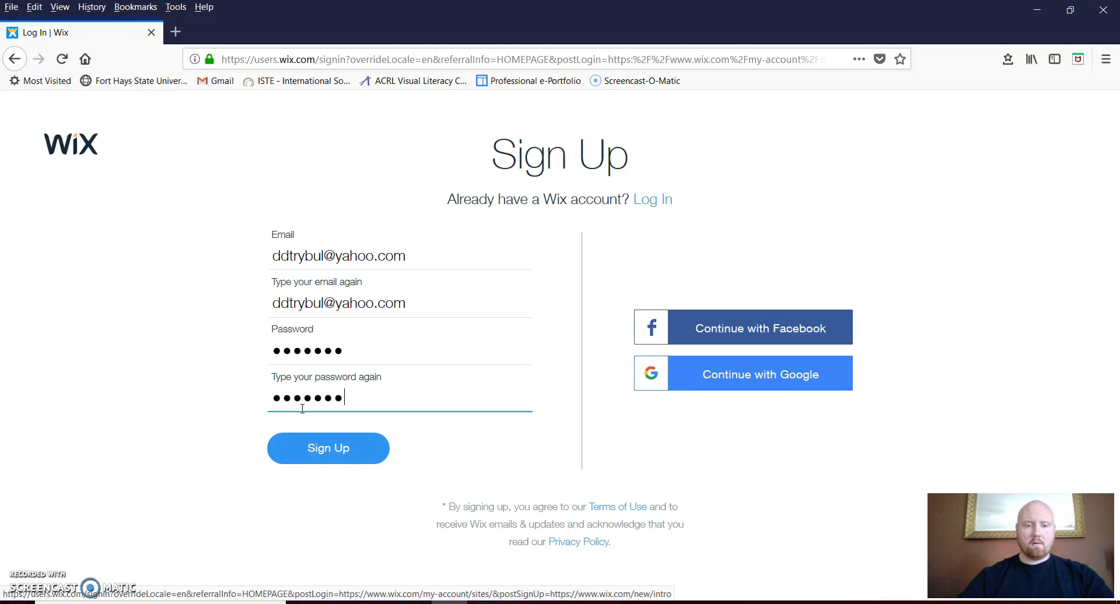
{"action": "left_click", "coordinate": [329, 449]}
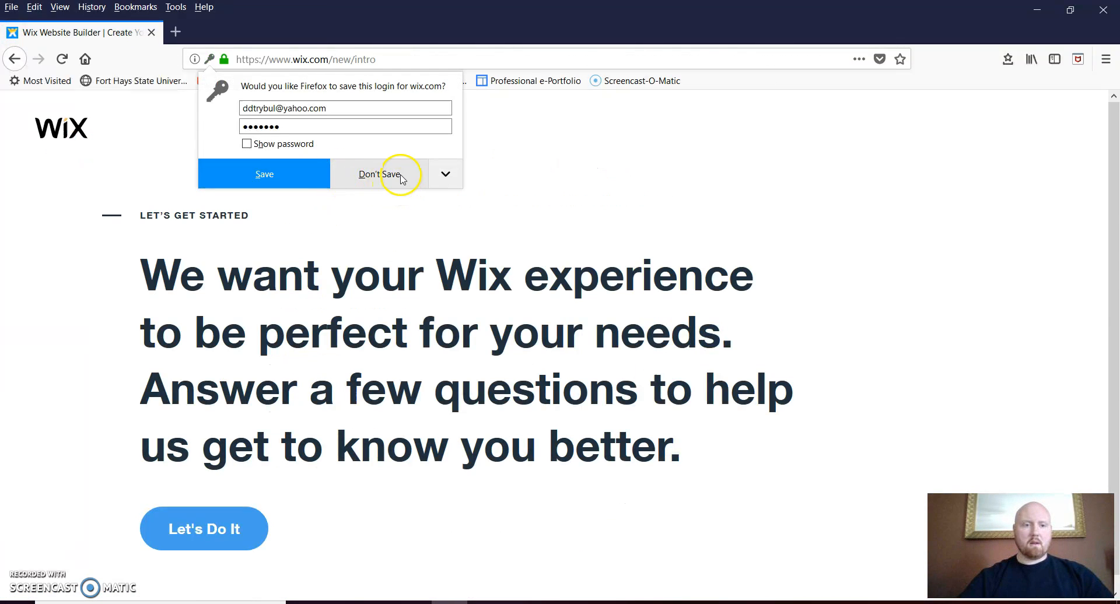
Decline saving the login, then describe the site: for myself, photography, never built one before
{"action": "left_click", "coordinate": [380, 175]}
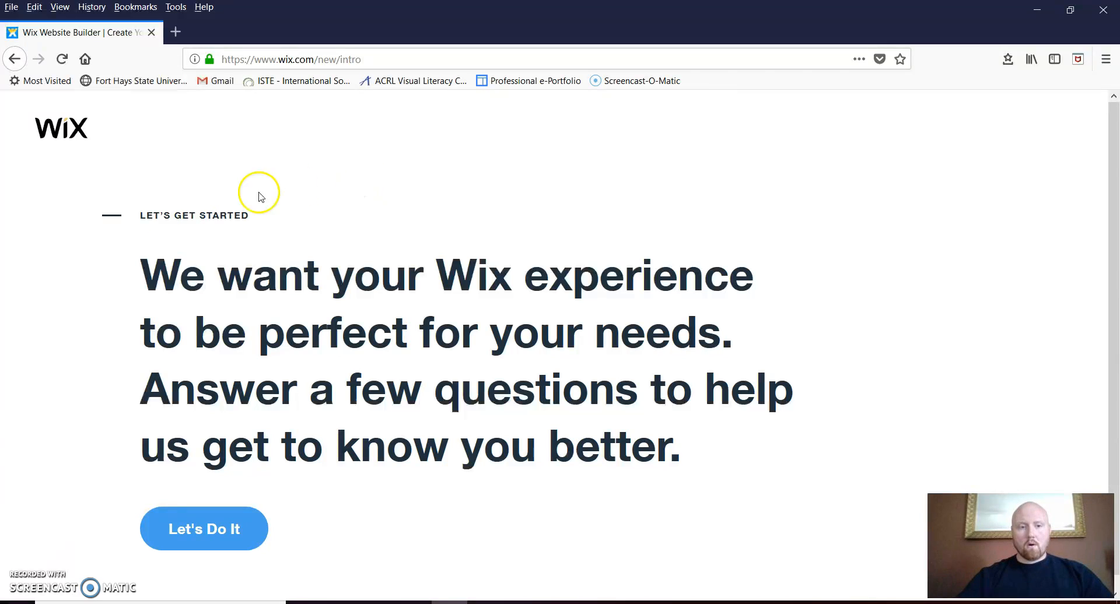
{"action": "left_click", "coordinate": [221, 532]}
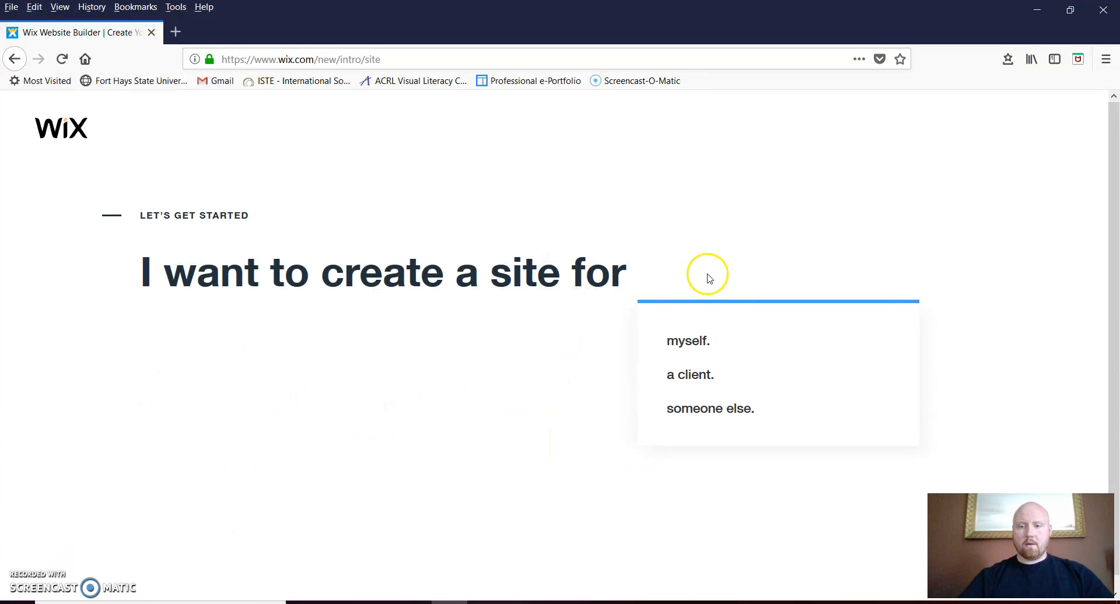
{"action": "left_click", "coordinate": [690, 342]}
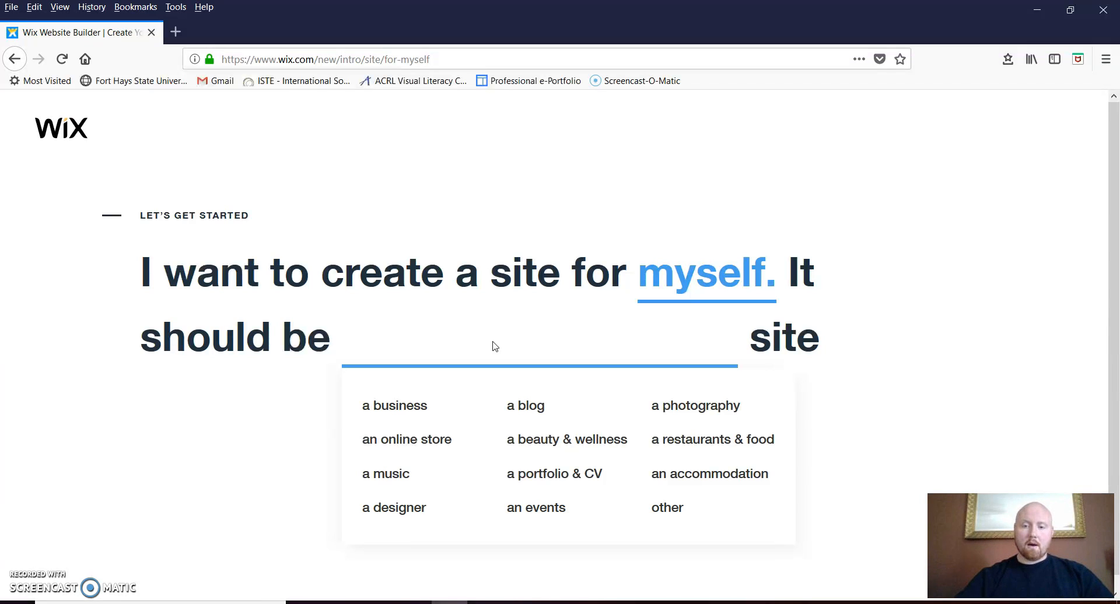
{"action": "left_click", "coordinate": [540, 377]}
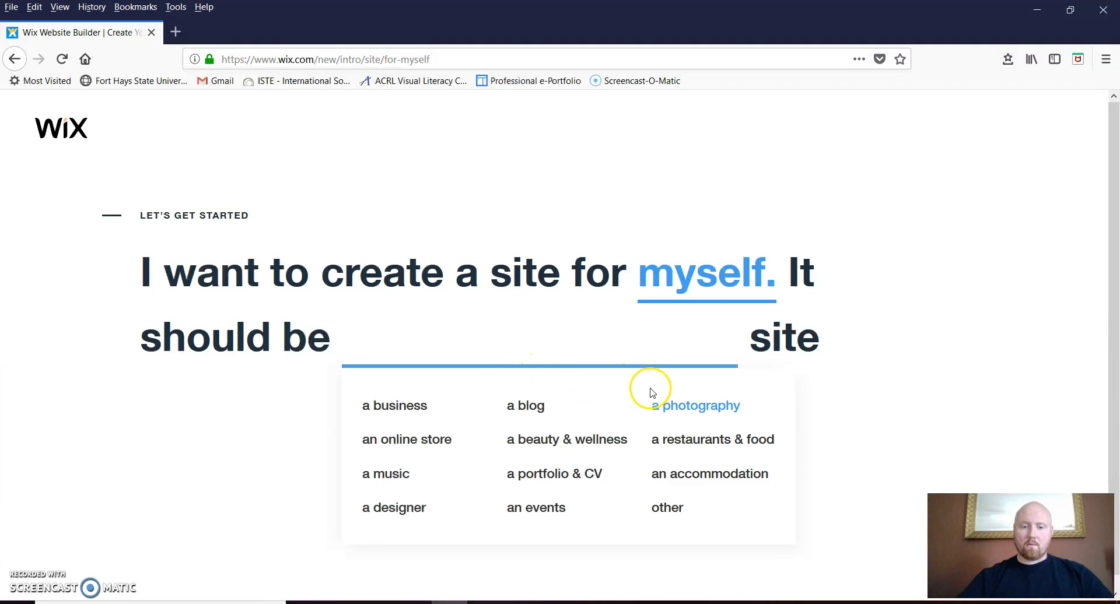
{"action": "left_click", "coordinate": [685, 407]}
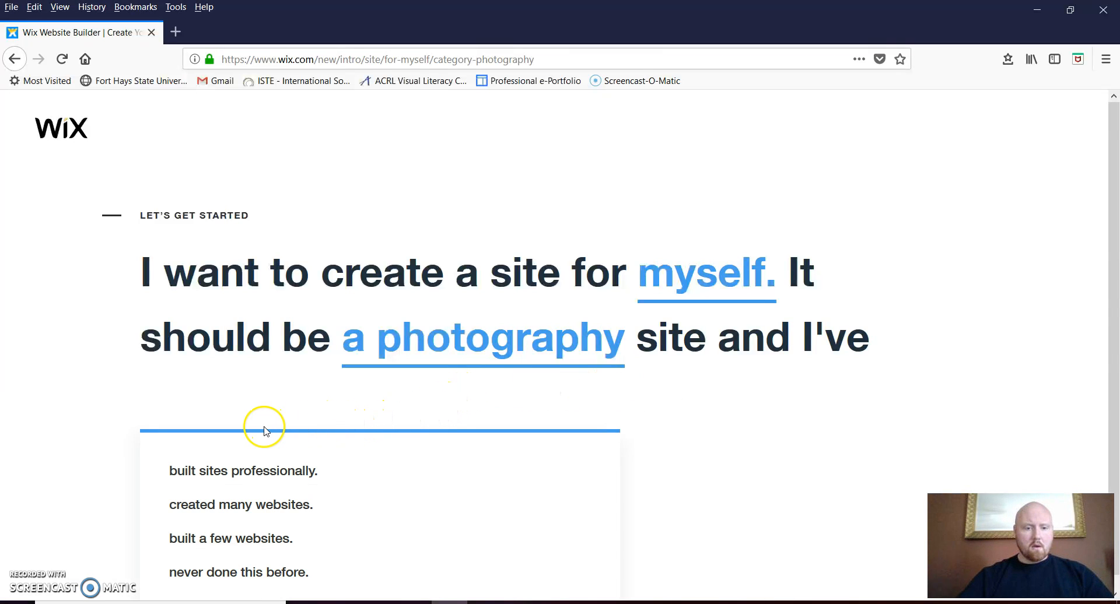
{"action": "left_click", "coordinate": [259, 574]}
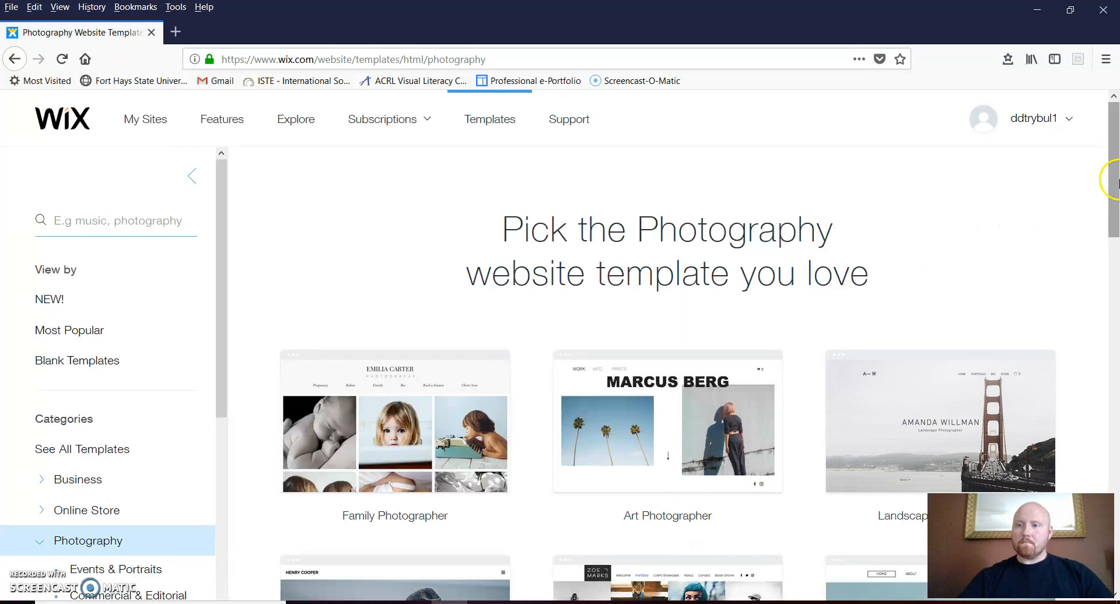
Scroll through the photography templates and open page 4
{"action": "left_click_drag", "start_coordinate": [1114, 140], "coordinate": [1115, 168]}
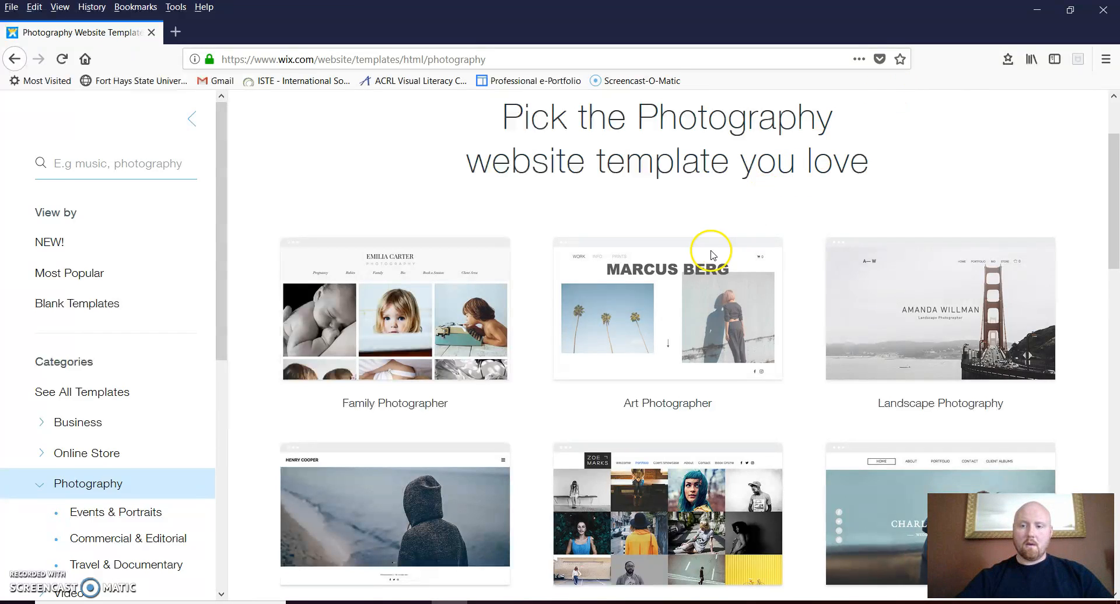
{"action": "left_click", "coordinate": [1113, 271]}
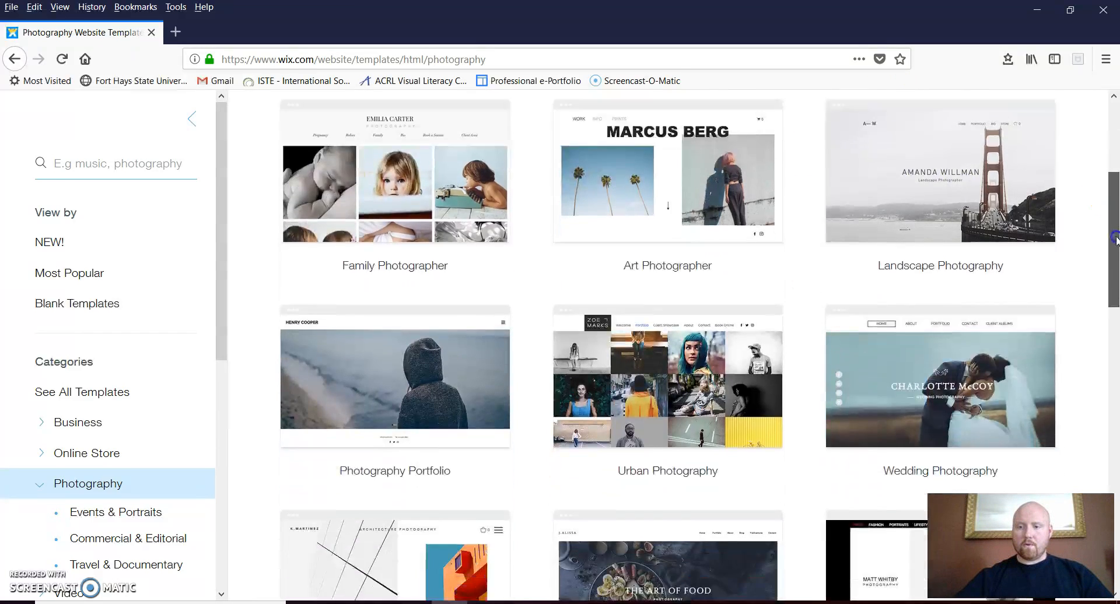
{"action": "scroll", "coordinate": [735, 345], "scroll_direction": "down", "scroll_amount": 8}
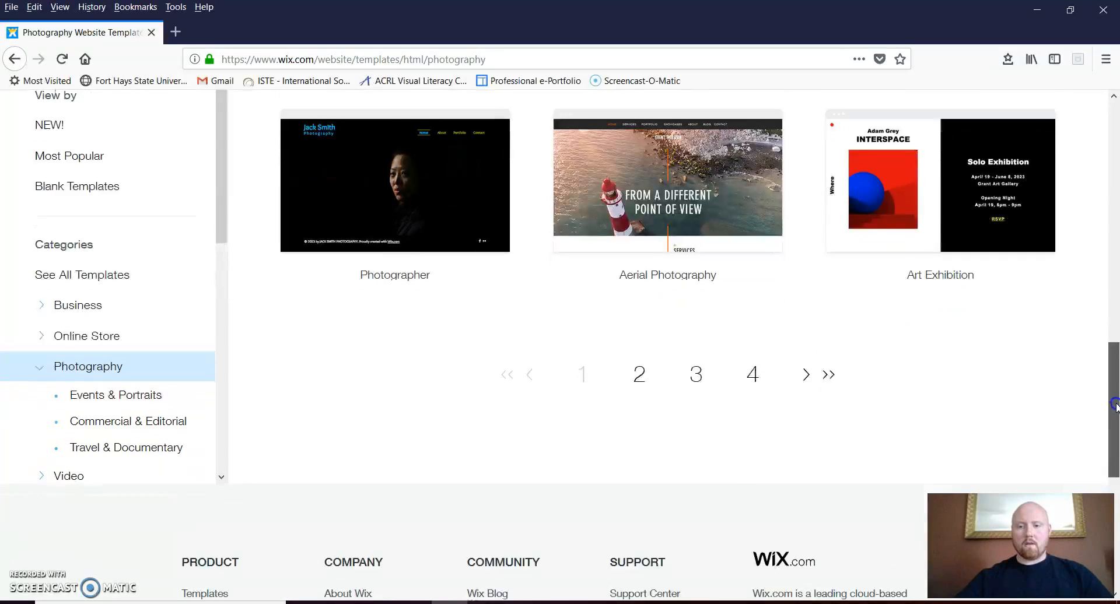
{"action": "left_click", "coordinate": [752, 350]}
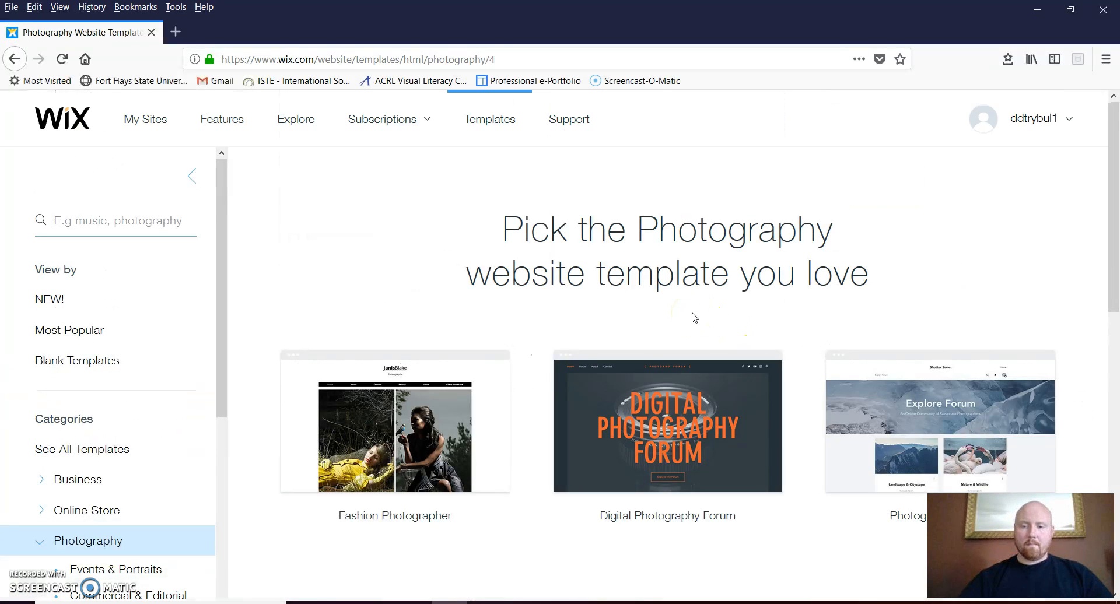
{"action": "left_click_drag", "start_coordinate": [1112, 175], "coordinate": [1115, 279]}
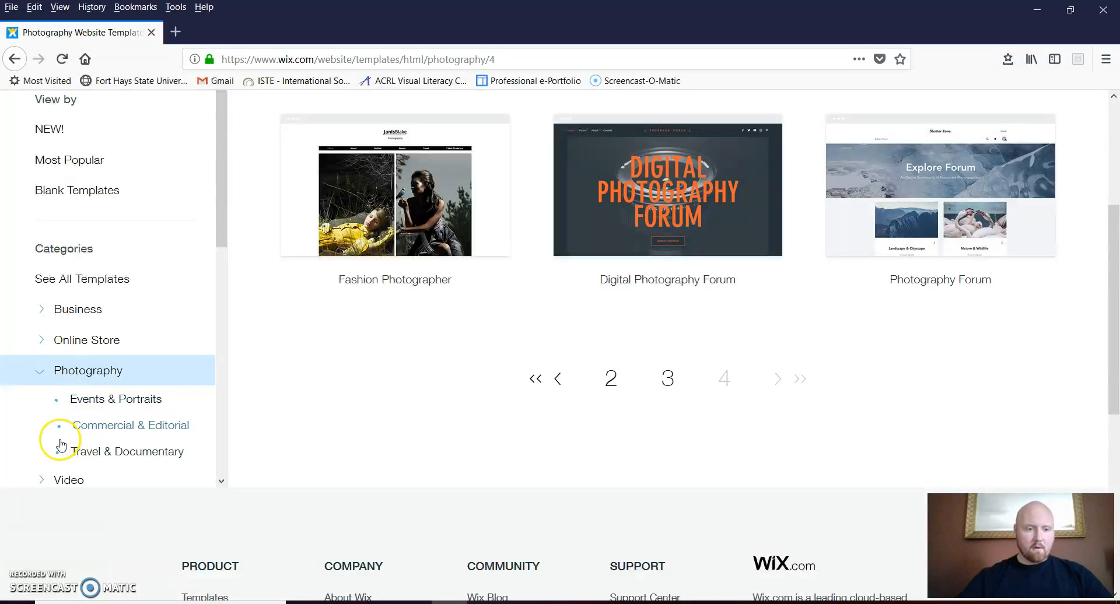
Collapse Photography, browse the Design templates, then expand Photography's subcategories
{"action": "left_click", "coordinate": [38, 371]}
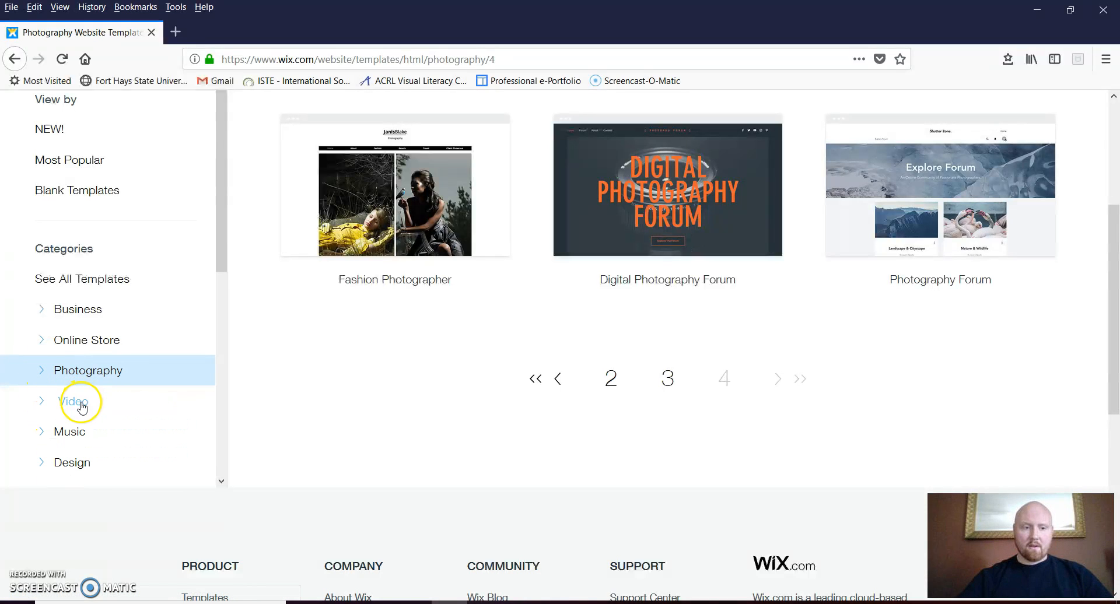
{"action": "left_click", "coordinate": [54, 468]}
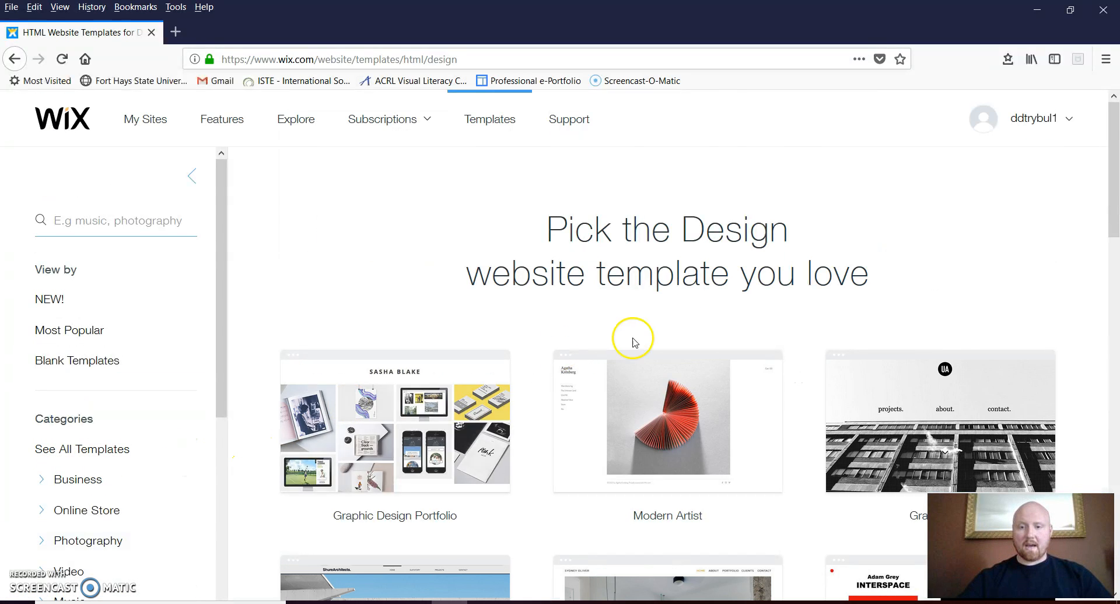
{"action": "left_click_drag", "start_coordinate": [1111, 180], "coordinate": [1115, 396]}
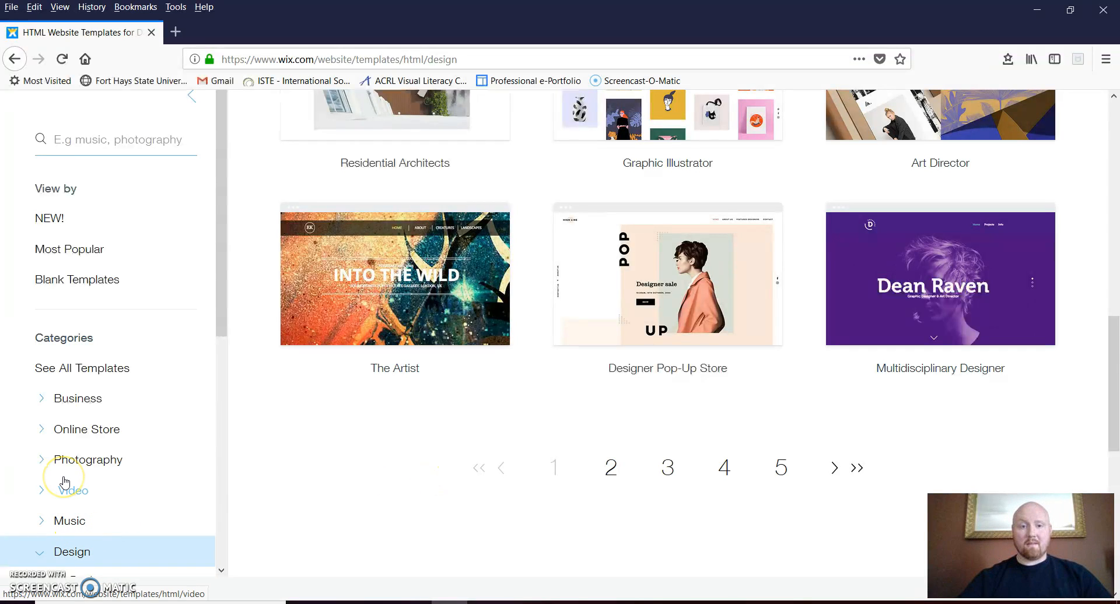
{"action": "left_click", "coordinate": [63, 459]}
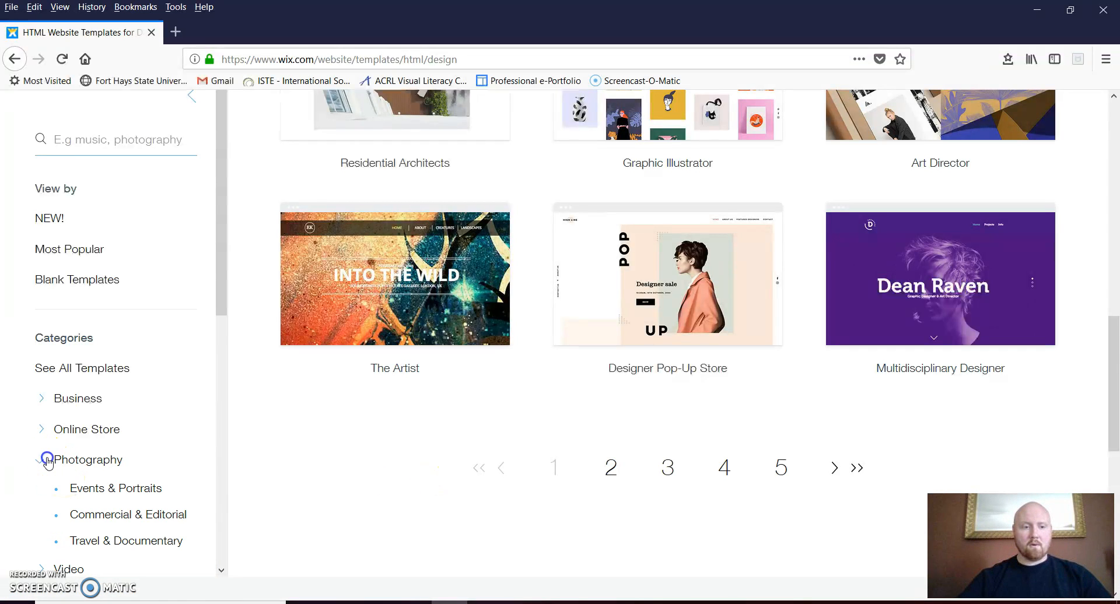
Browse Events & Portraits and Commercial & Editorial templates, then return to all Photography templates
{"action": "left_click", "coordinate": [139, 492]}
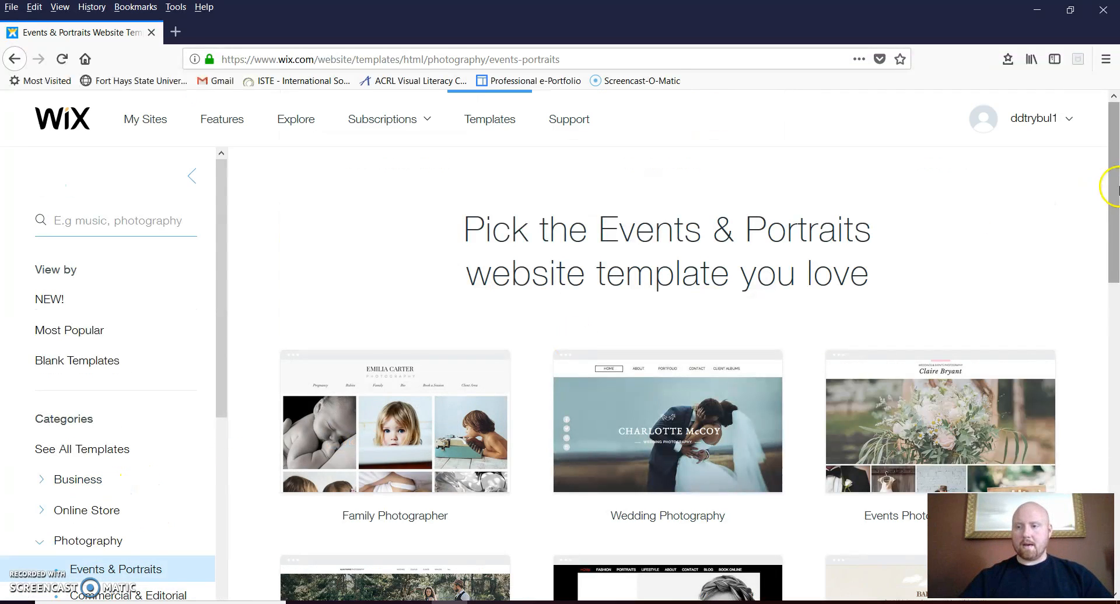
{"action": "left_click_drag", "start_coordinate": [1115, 129], "coordinate": [1115, 217]}
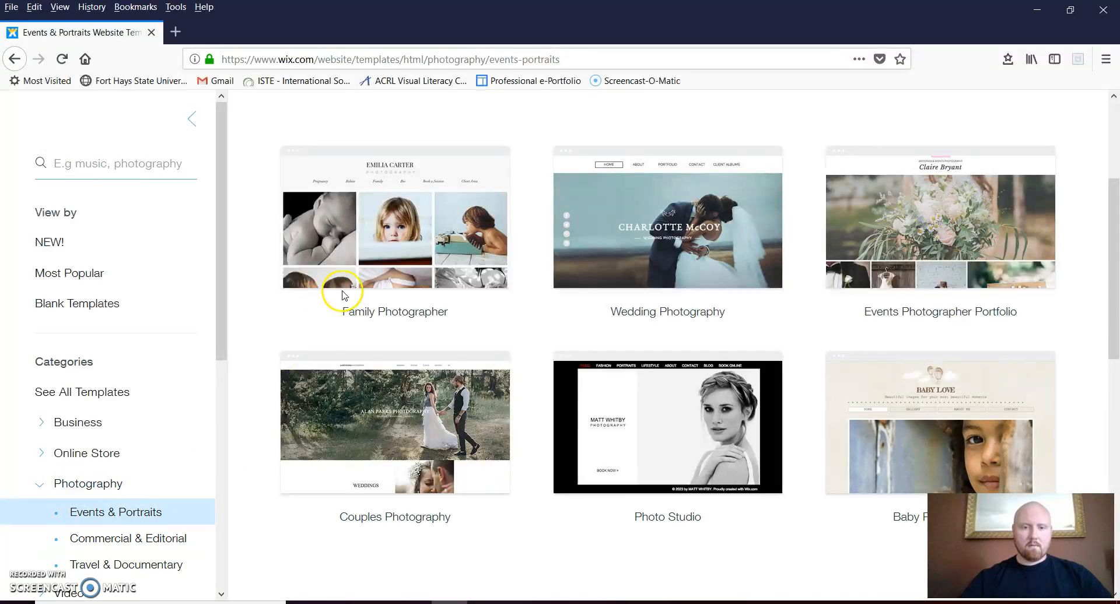
{"action": "mouse_move", "coordinate": [447, 246]}
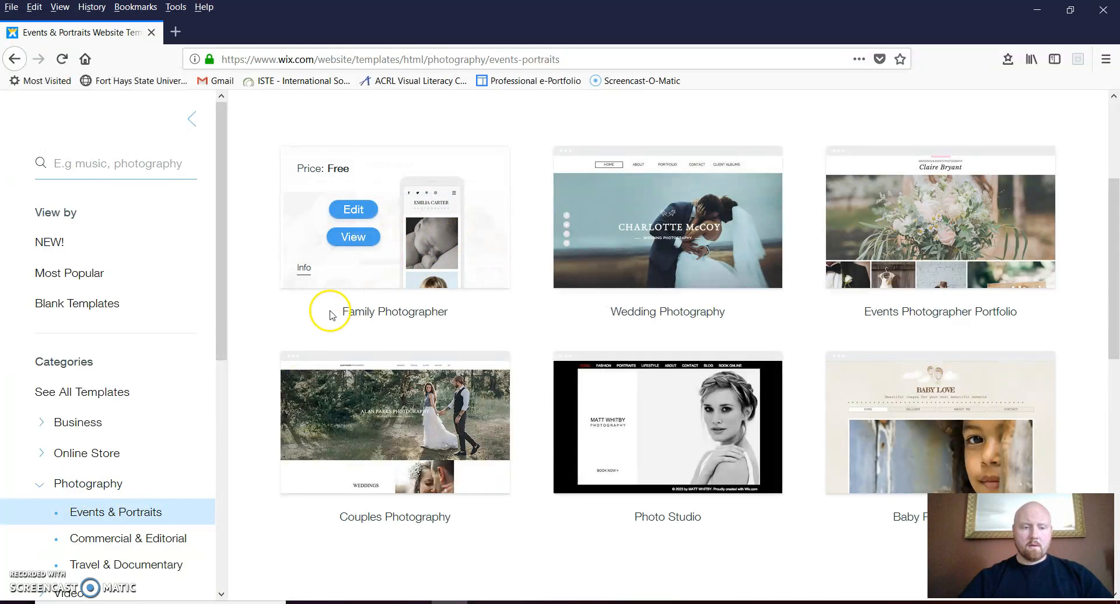
{"action": "left_click", "coordinate": [105, 544]}
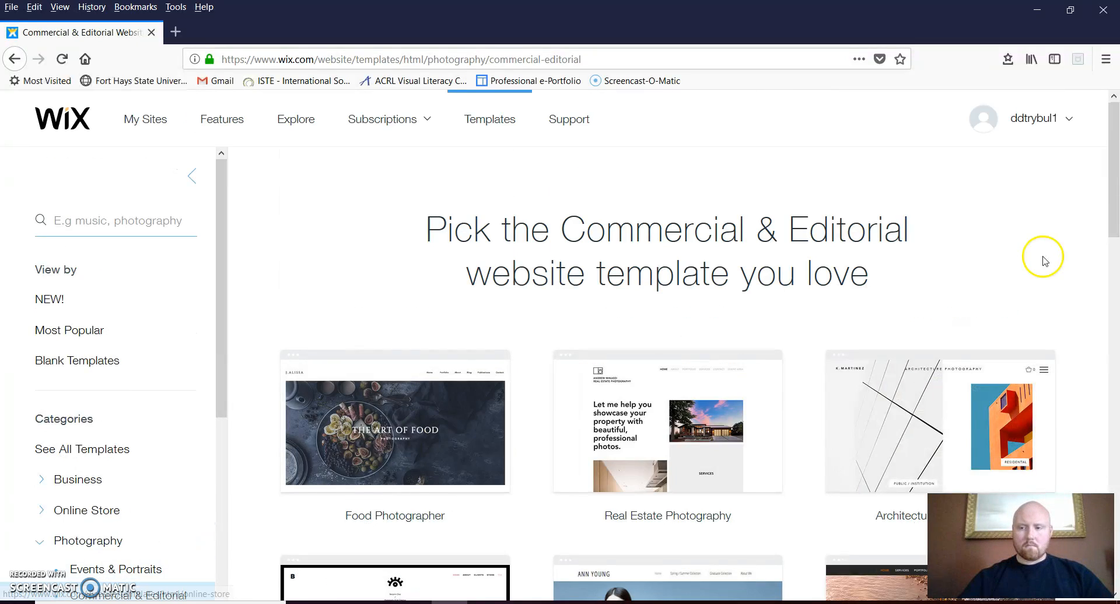
{"action": "left_click_drag", "start_coordinate": [1112, 221], "coordinate": [1115, 429]}
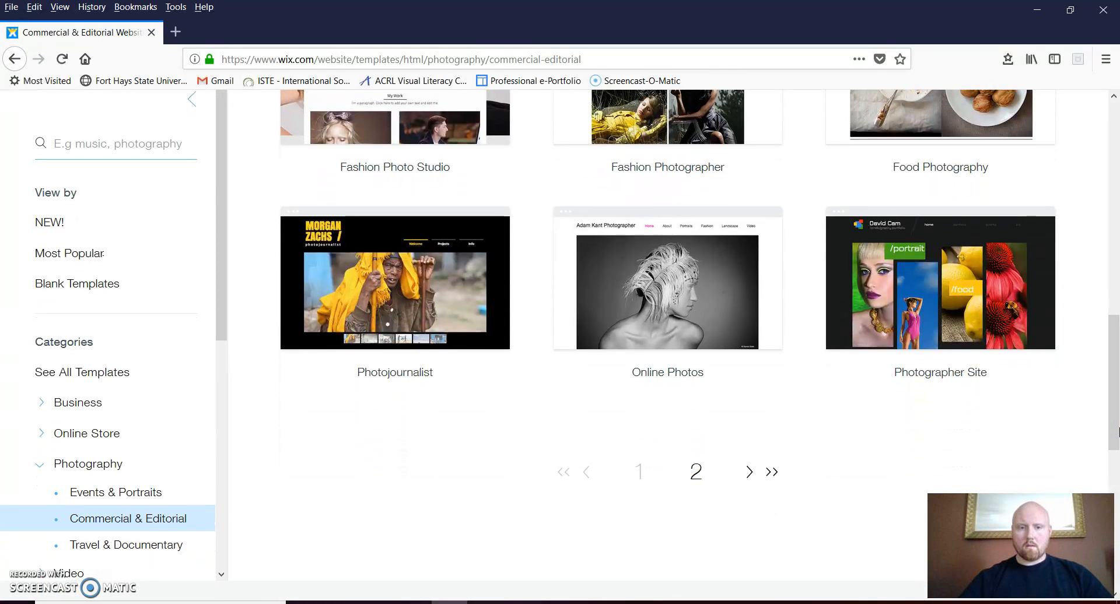
{"action": "left_click", "coordinate": [76, 464]}
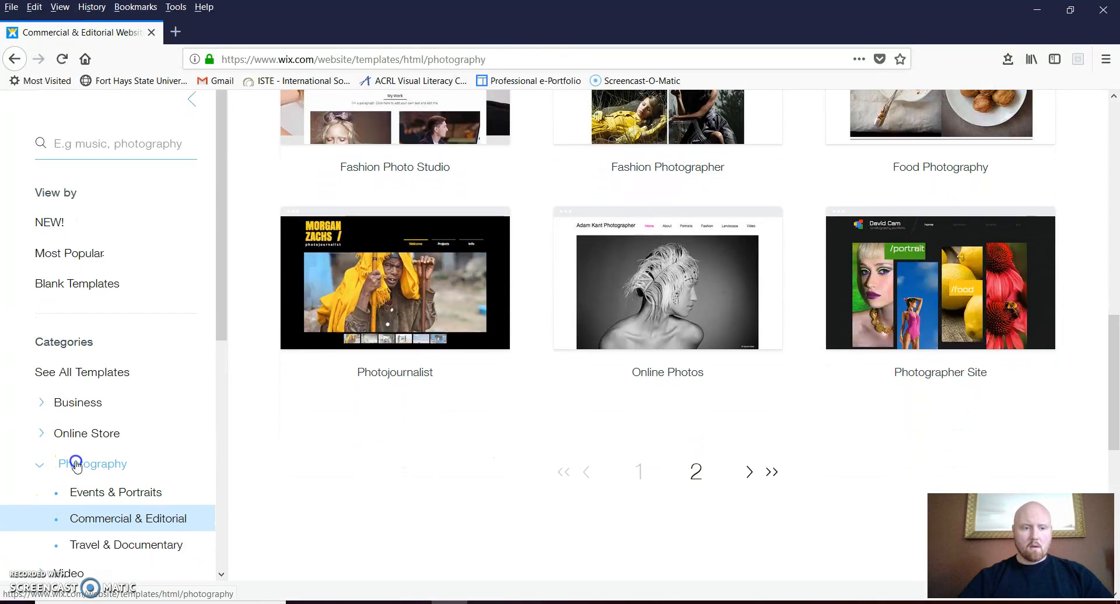
{"action": "left_click_drag", "start_coordinate": [1115, 181], "coordinate": [1115, 380]}
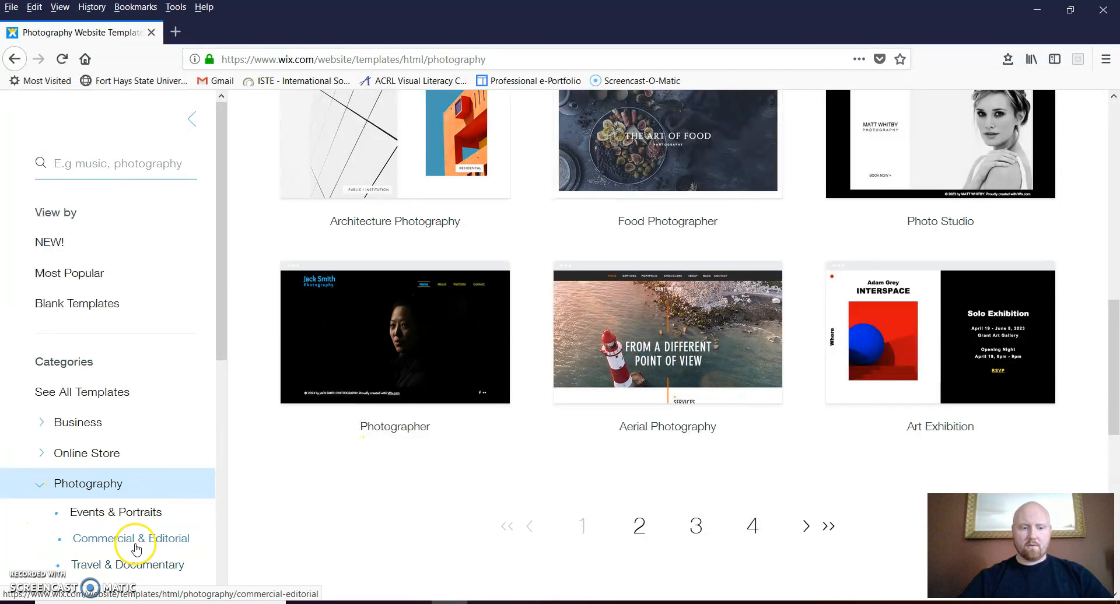
{"action": "mouse_move", "coordinate": [468, 356]}
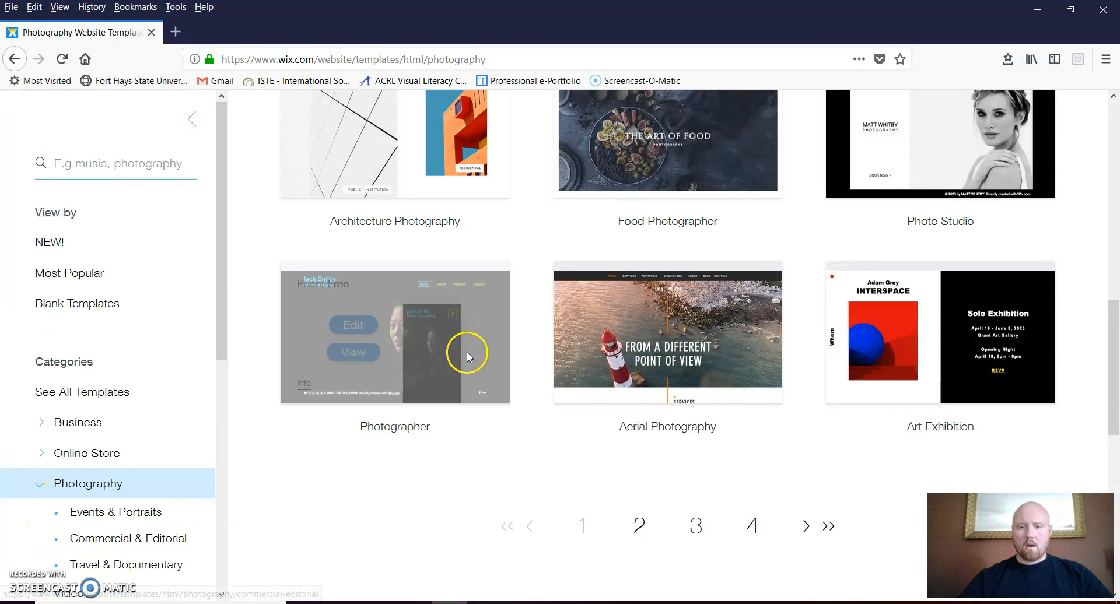
{"action": "mouse_move", "coordinate": [623, 354]}
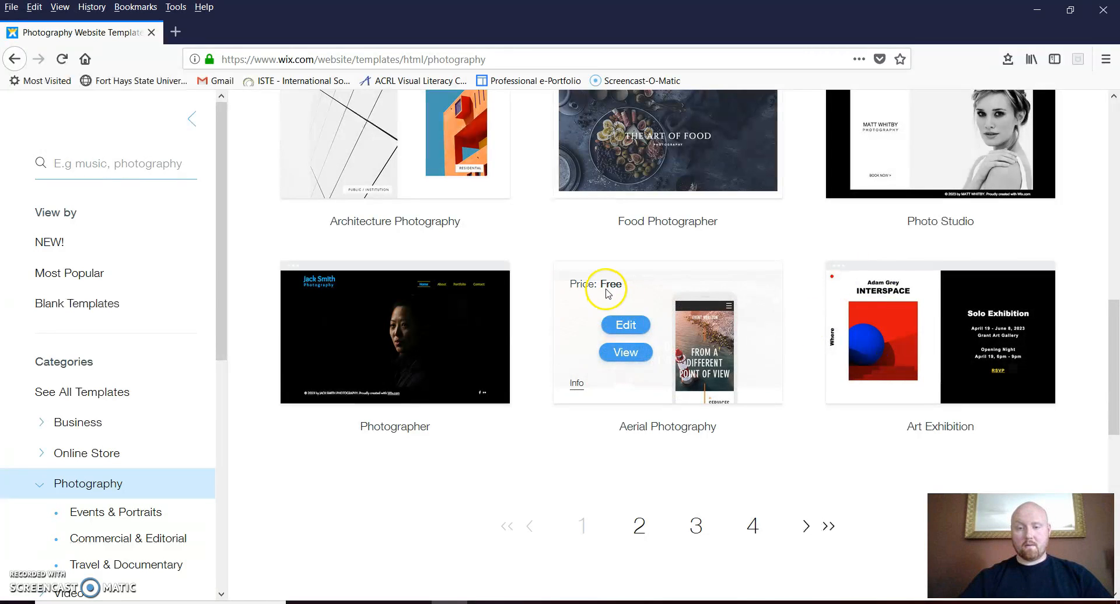
Preview the Aerial Photography template, view its Portfolio page, and open it in the editor
{"action": "left_click", "coordinate": [638, 357]}
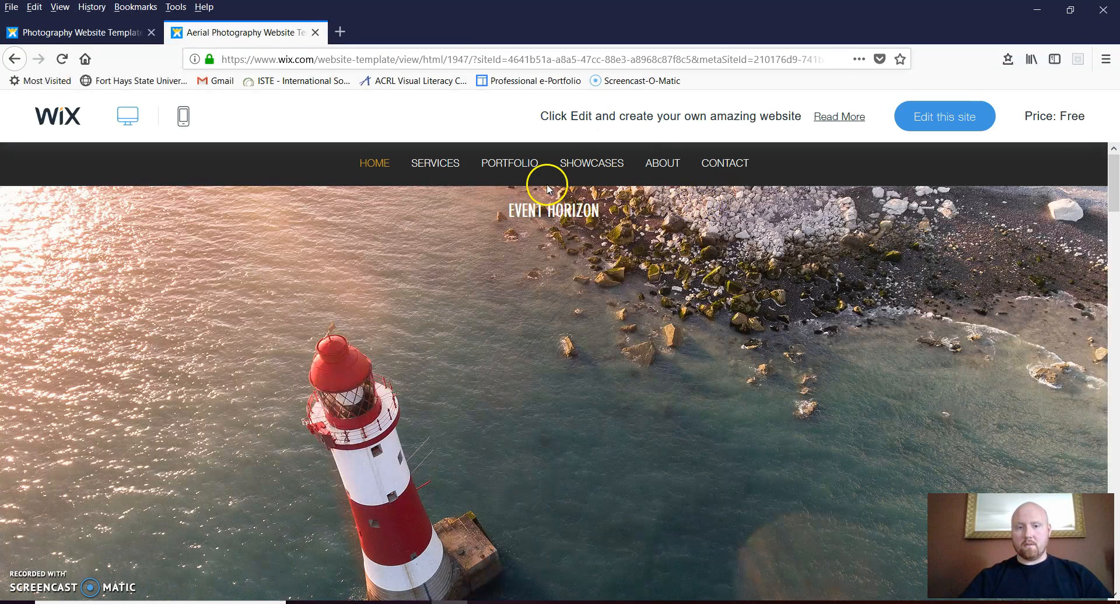
{"action": "left_click_drag", "start_coordinate": [1114, 173], "coordinate": [1036, 105]}
{"action": "mouse_move", "coordinate": [500, 164]}
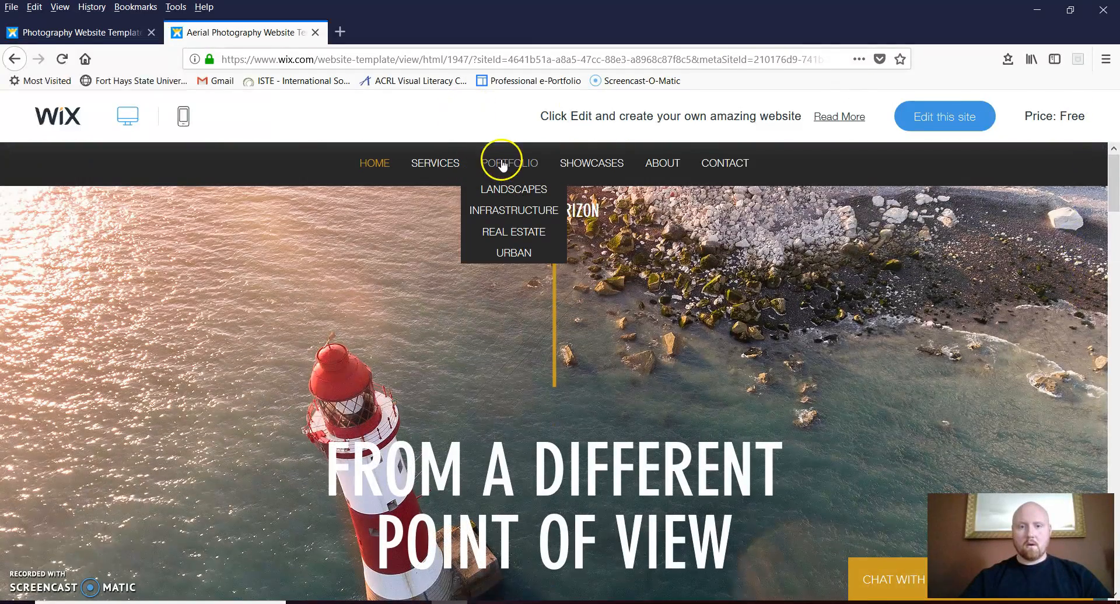
{"action": "left_click", "coordinate": [512, 189]}
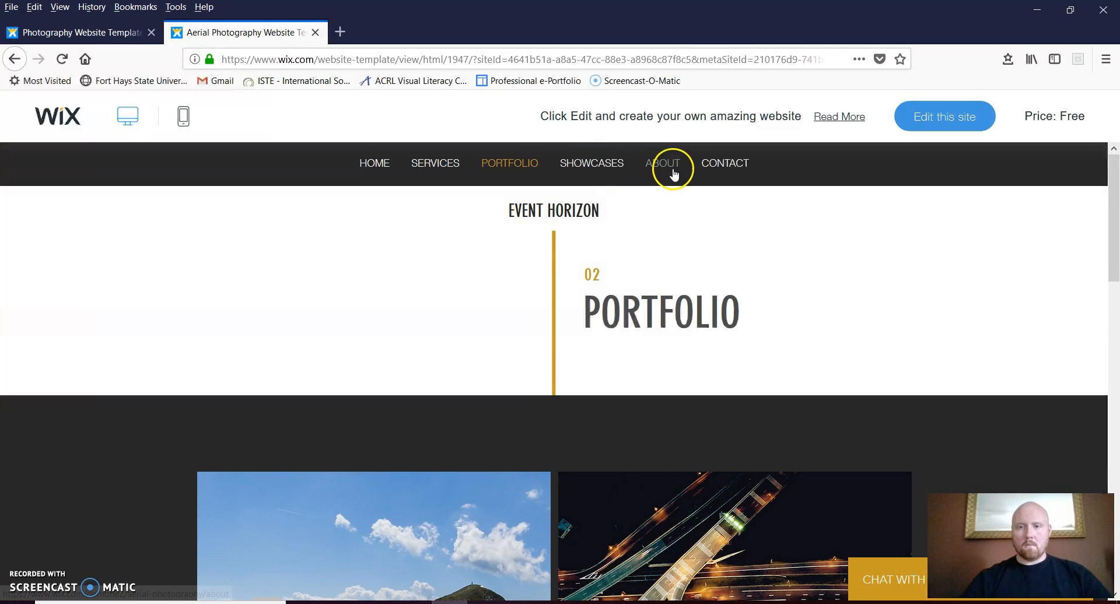
{"action": "left_click", "coordinate": [957, 122]}
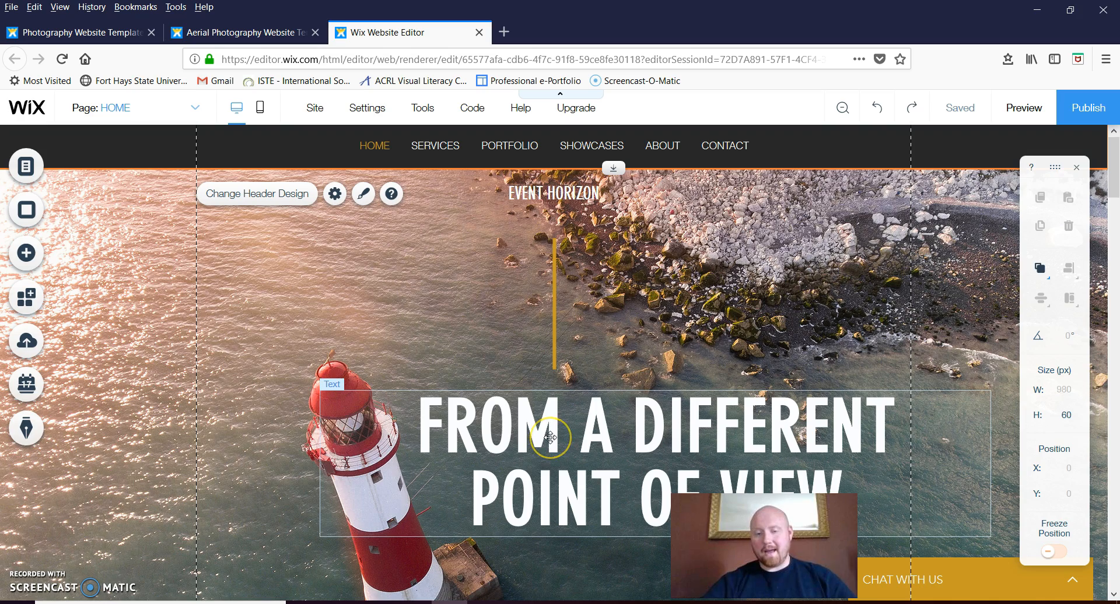
Move the headline lower on the hero image and narrow it to 716 px wide at X 264
{"action": "left_click_drag", "start_coordinate": [550, 436], "coordinate": [557, 357]}
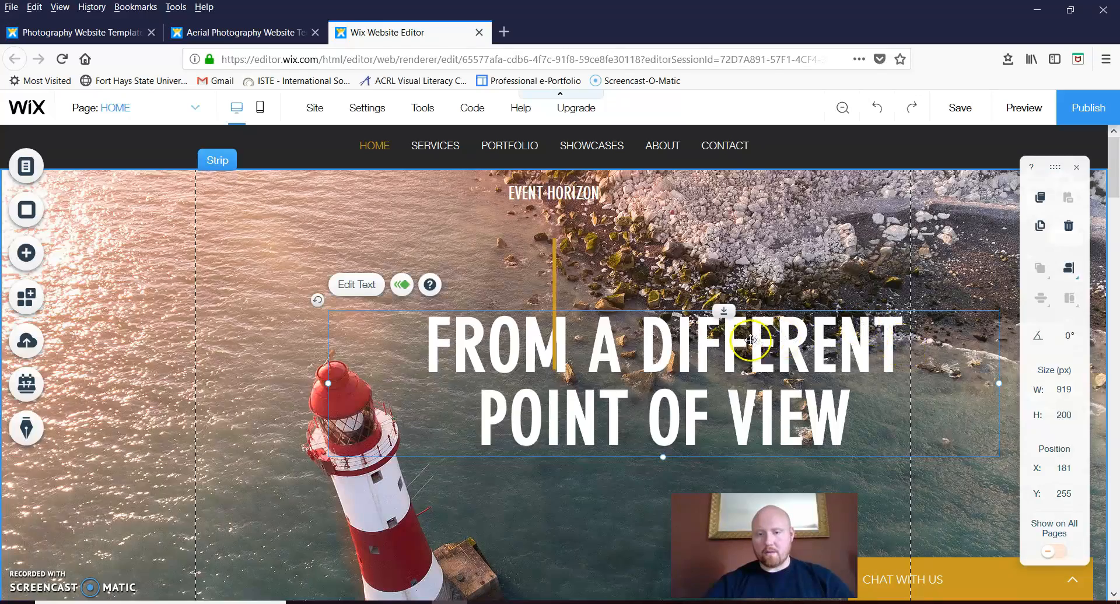
{"action": "left_click_drag", "start_coordinate": [750, 357], "coordinate": [751, 424]}
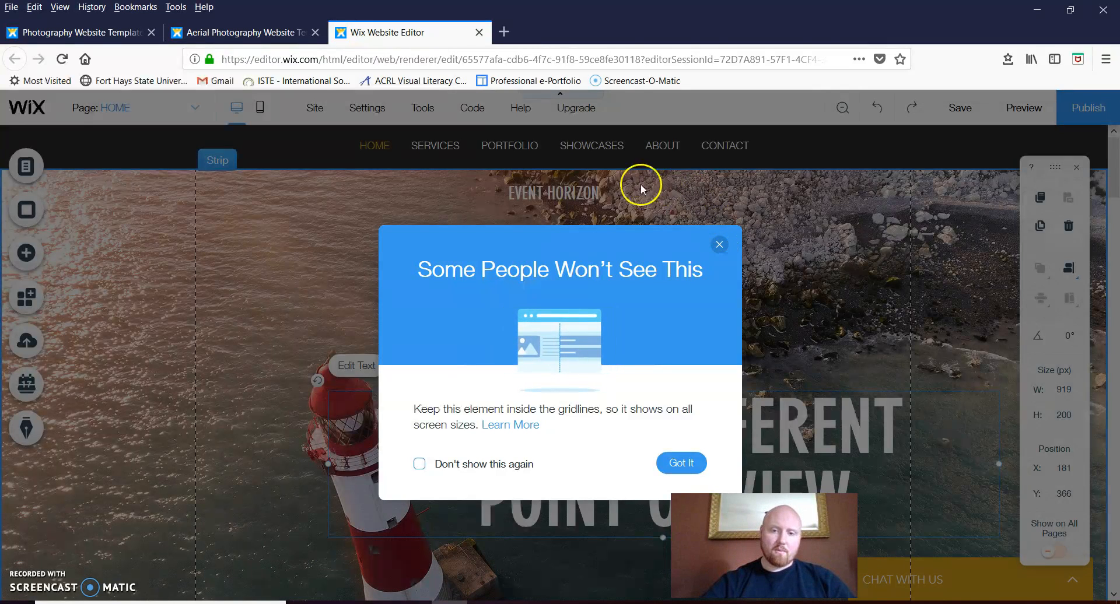
{"action": "left_click", "coordinate": [719, 244]}
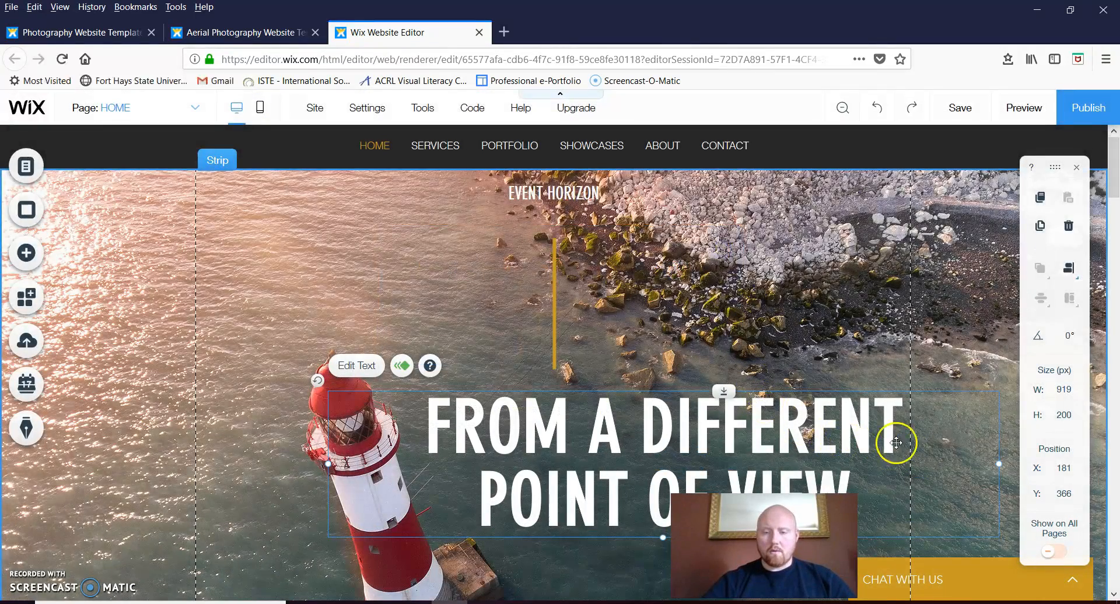
{"action": "left_click_drag", "start_coordinate": [999, 463], "coordinate": [911, 473]}
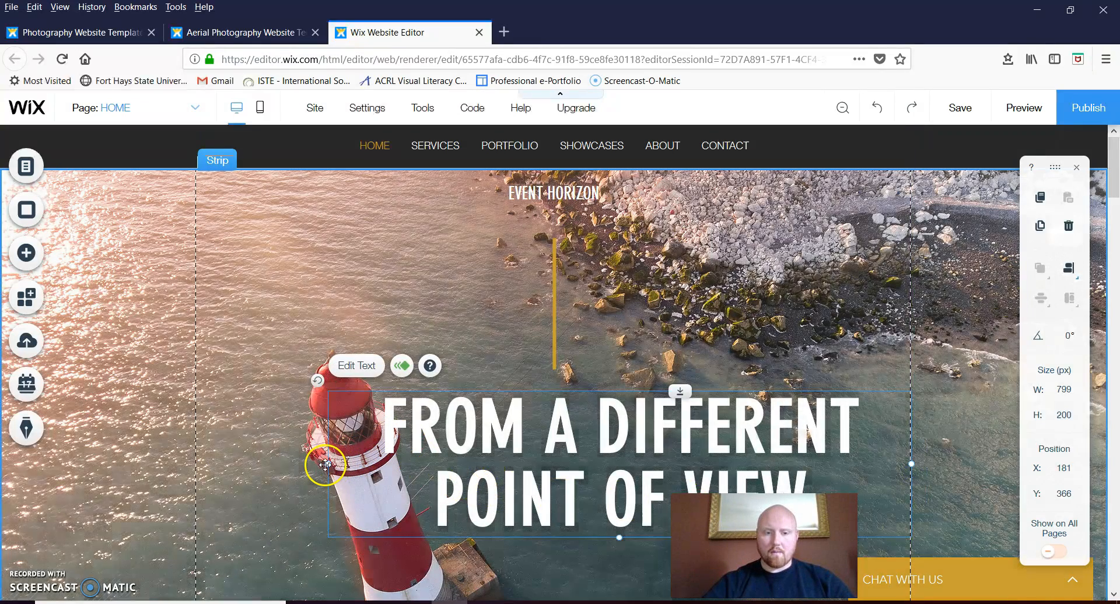
{"action": "left_click_drag", "start_coordinate": [328, 464], "coordinate": [390, 463]}
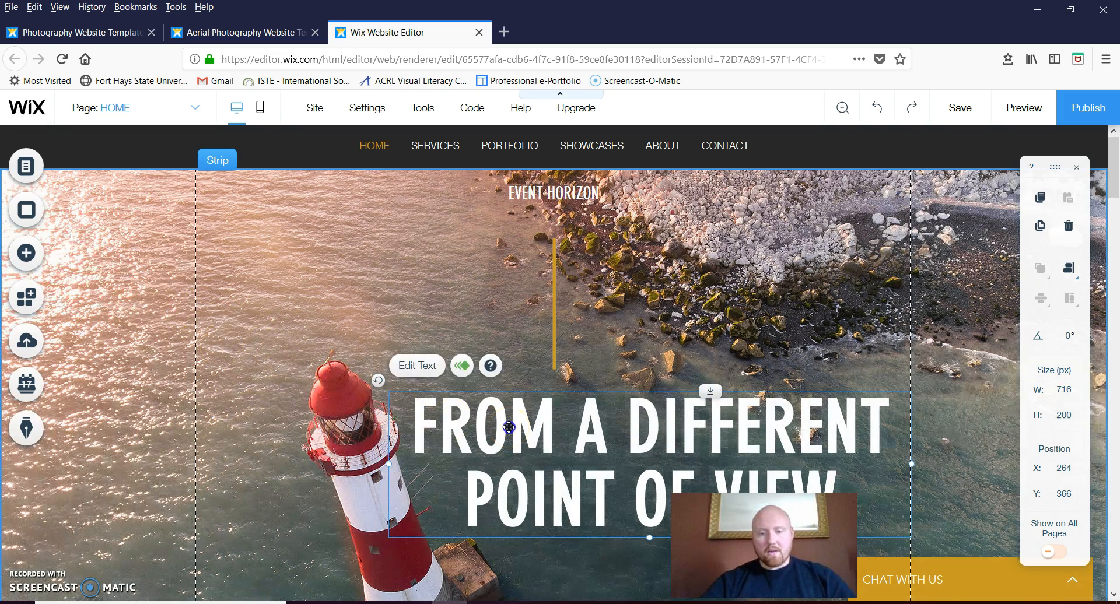
Try the Forum font on the headline, then undo back to DIN Neuzeit Grotesk
{"action": "double_click", "coordinate": [509, 427]}
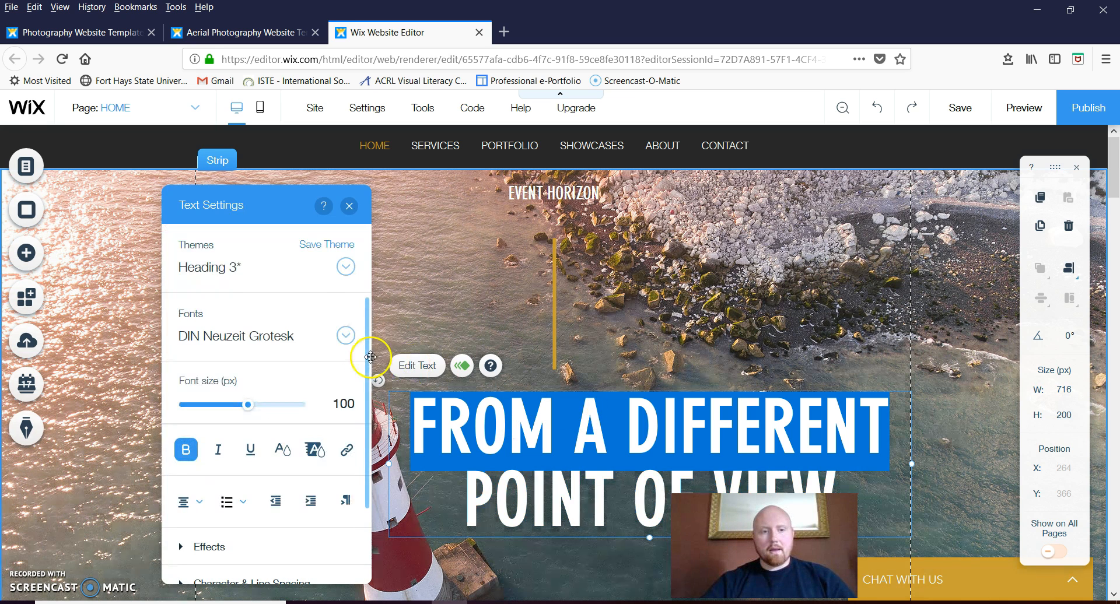
{"action": "left_click", "coordinate": [347, 336]}
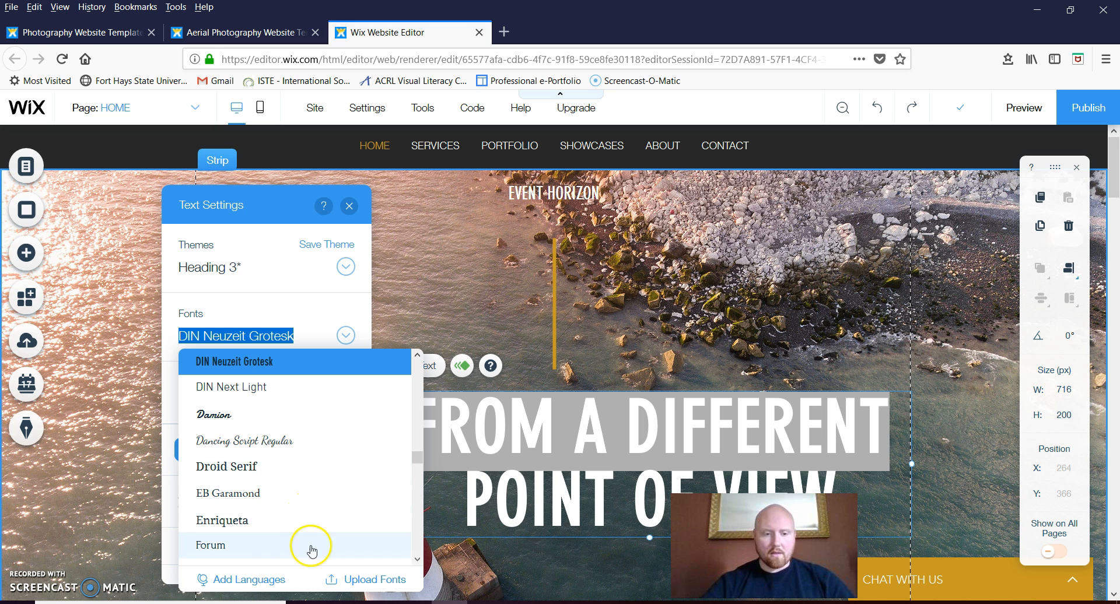
{"action": "left_click", "coordinate": [209, 545]}
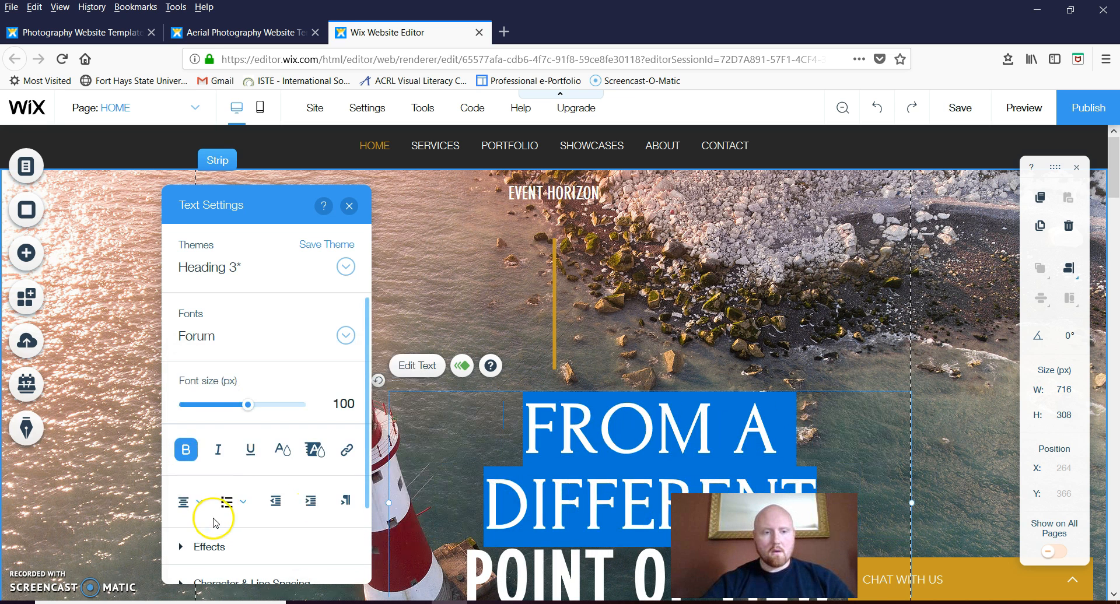
{"action": "left_click", "coordinate": [345, 336]}
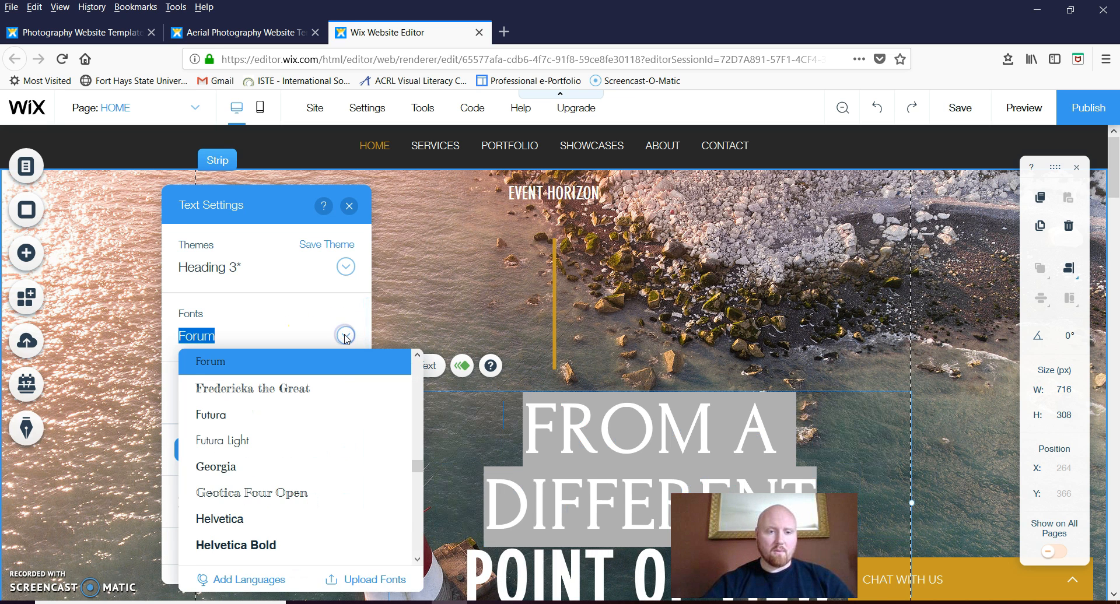
{"action": "scroll", "coordinate": [414, 353], "scroll_direction": "up", "scroll_amount": 1}
{"action": "scroll", "coordinate": [414, 353], "scroll_direction": "up", "scroll_amount": 1}
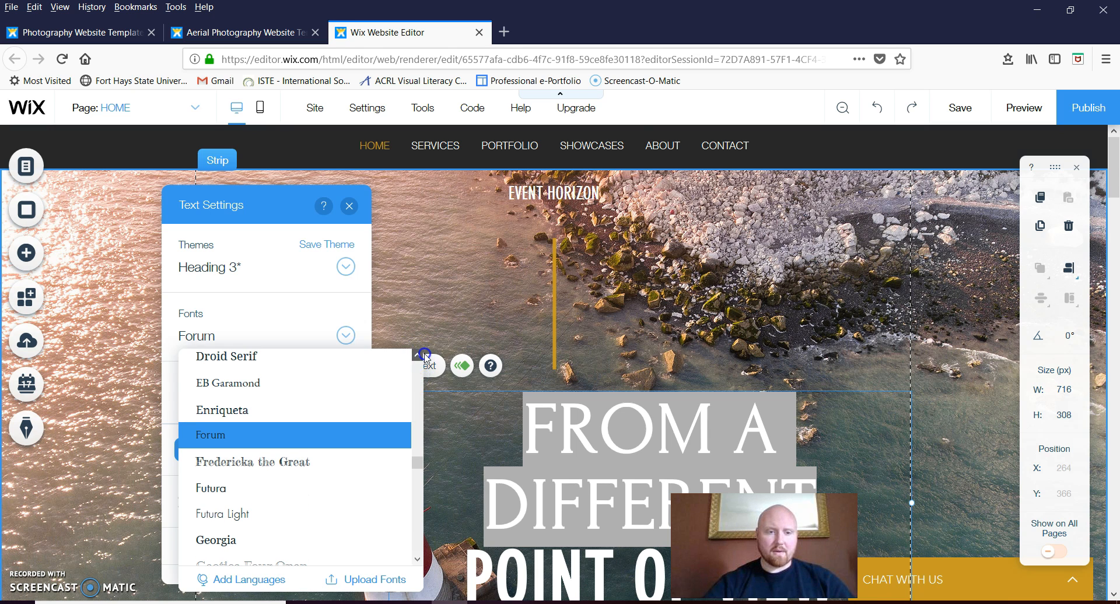
{"action": "left_click", "coordinate": [878, 108]}
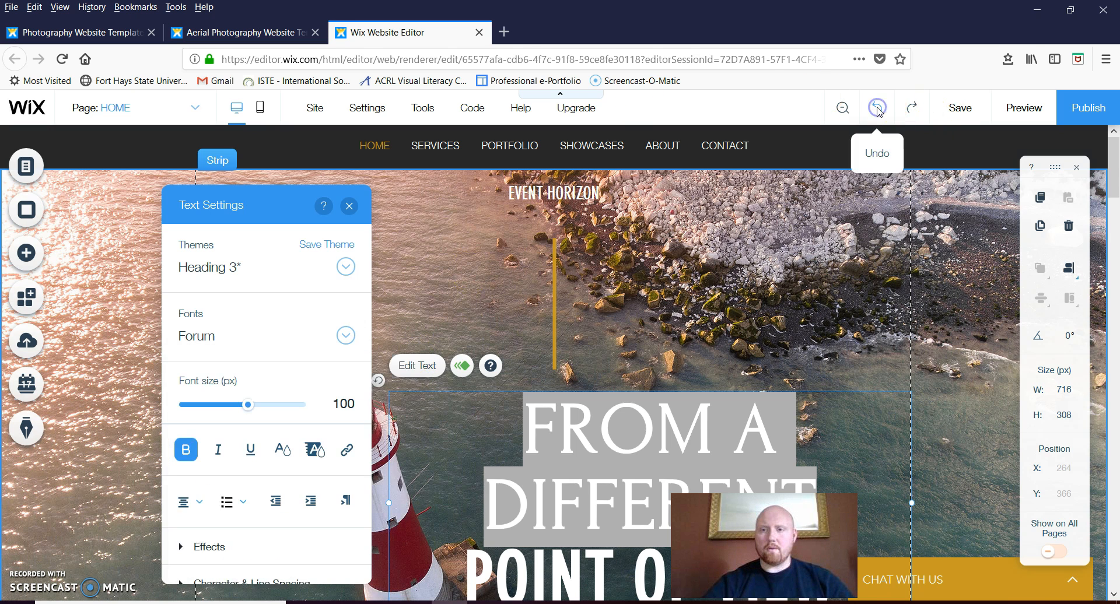
{"action": "left_click", "coordinate": [878, 109]}
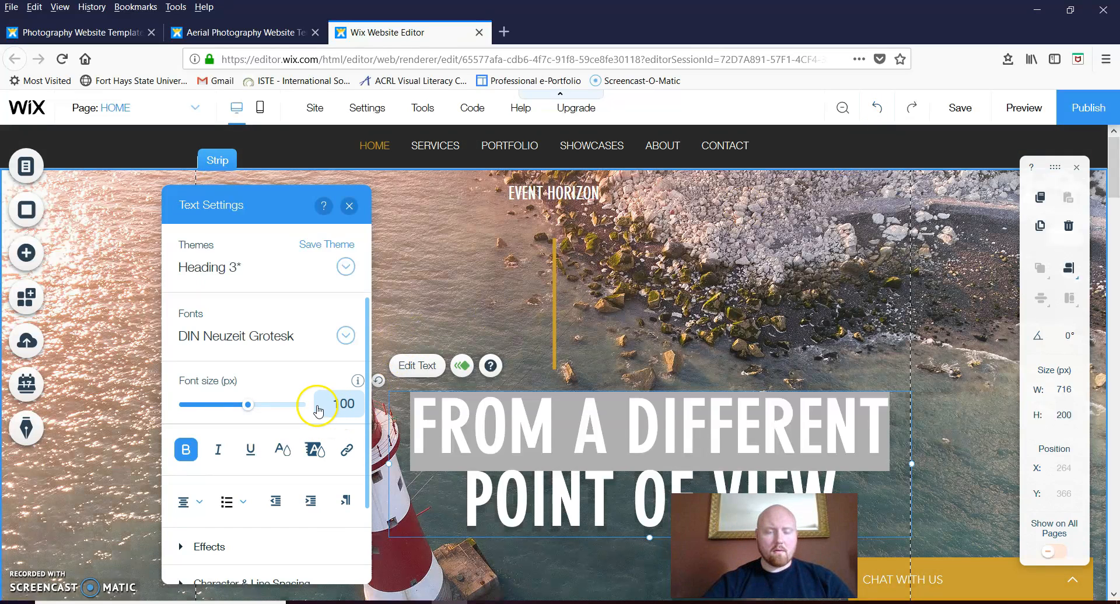
Set the FROM A DIFFERENT line to 75 px and the POINT OF VIEW line to 96 px
{"action": "left_click", "coordinate": [338, 411]}
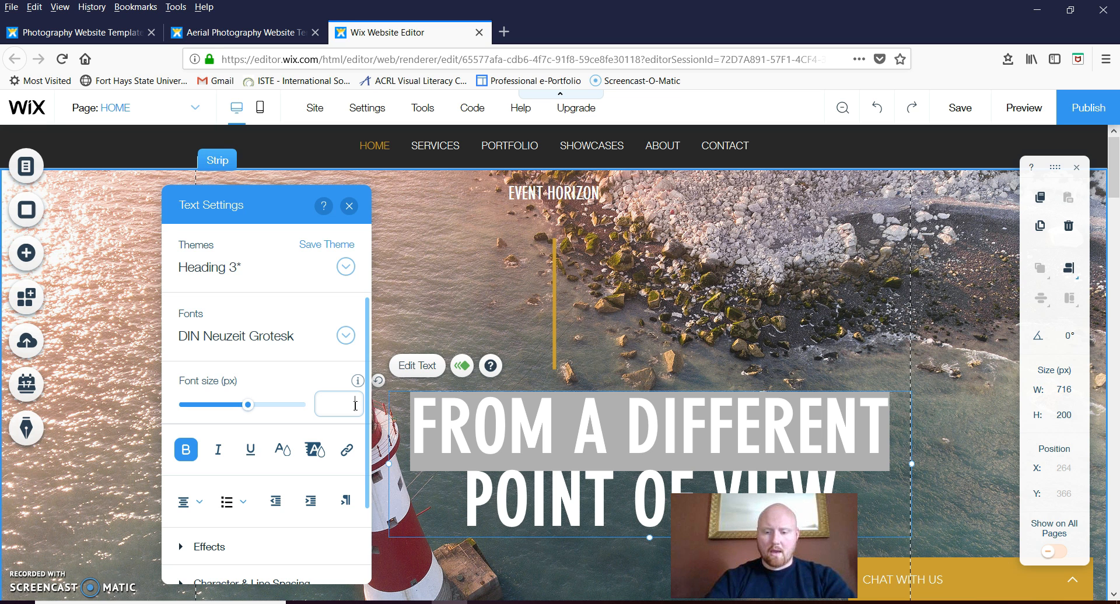
{"action": "key", "text": "Return"}
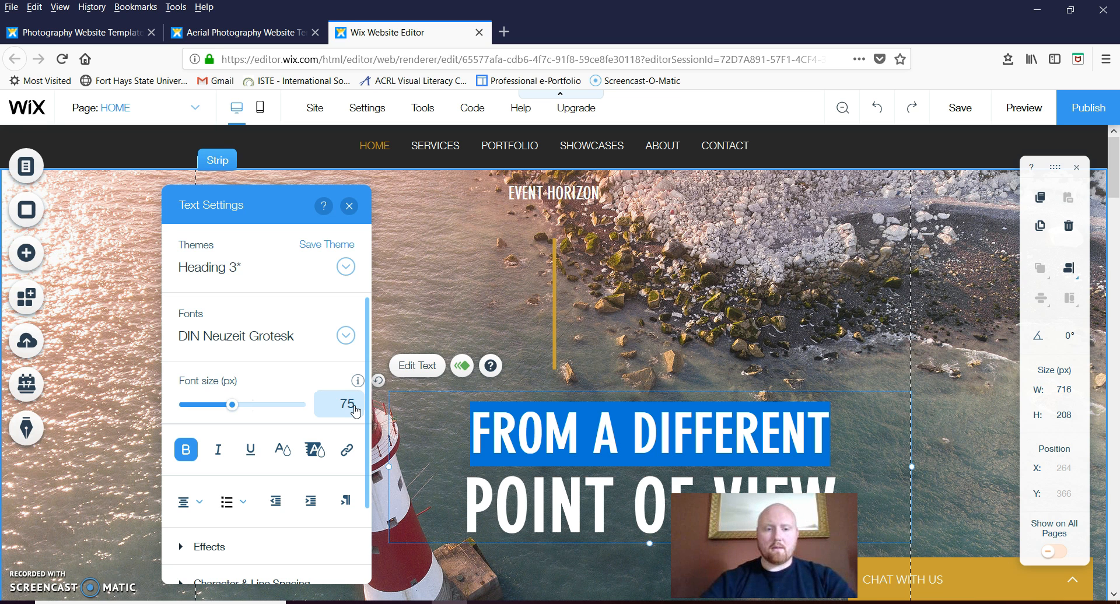
{"action": "triple_click", "coordinate": [525, 498]}
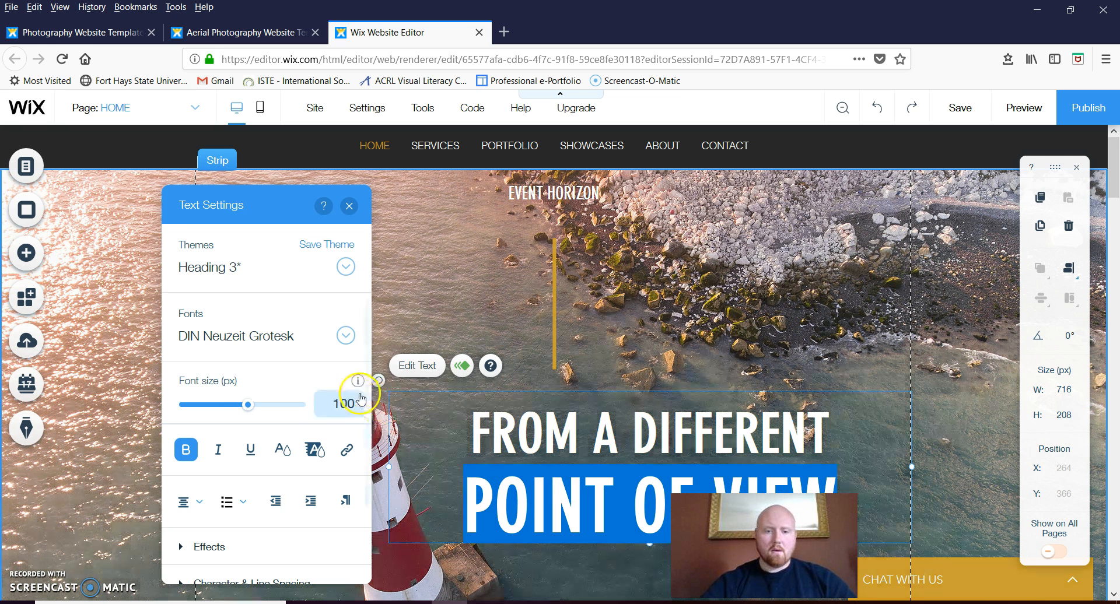
{"action": "left_click", "coordinate": [344, 403]}
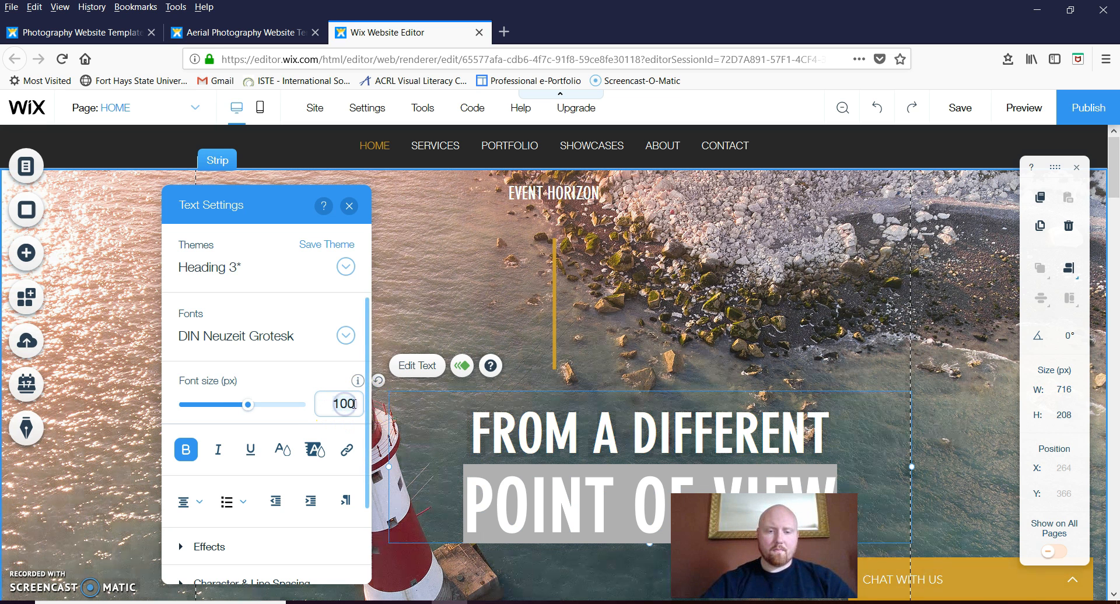
{"action": "left_click_drag", "start_coordinate": [258, 402], "coordinate": [245, 405]}
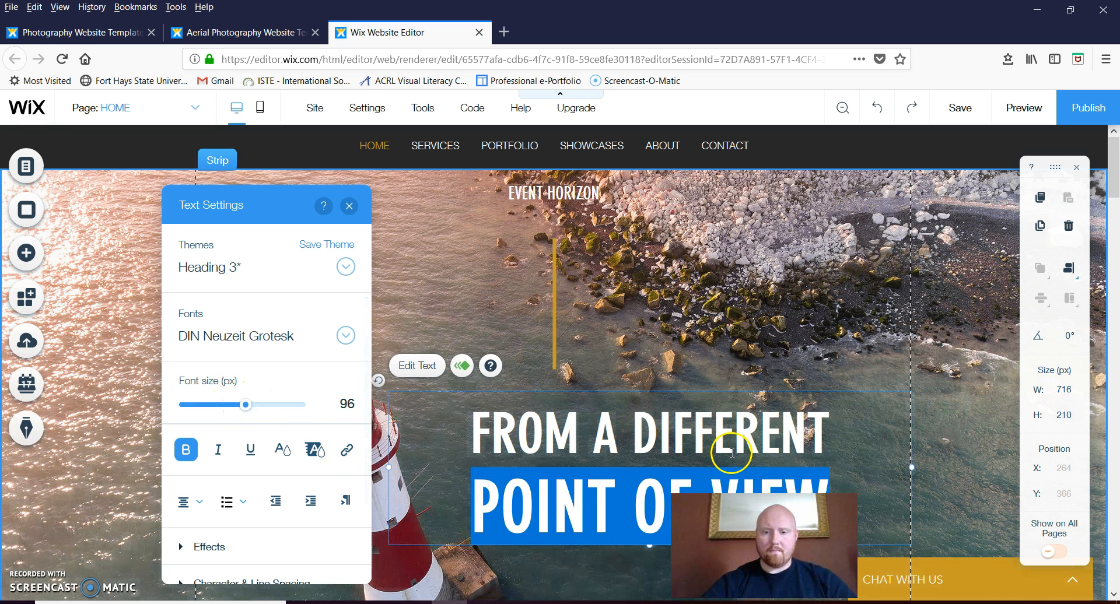
Change the POINT OF VIEW line's alignment, indent and text direction
{"action": "left_click", "coordinate": [753, 431]}
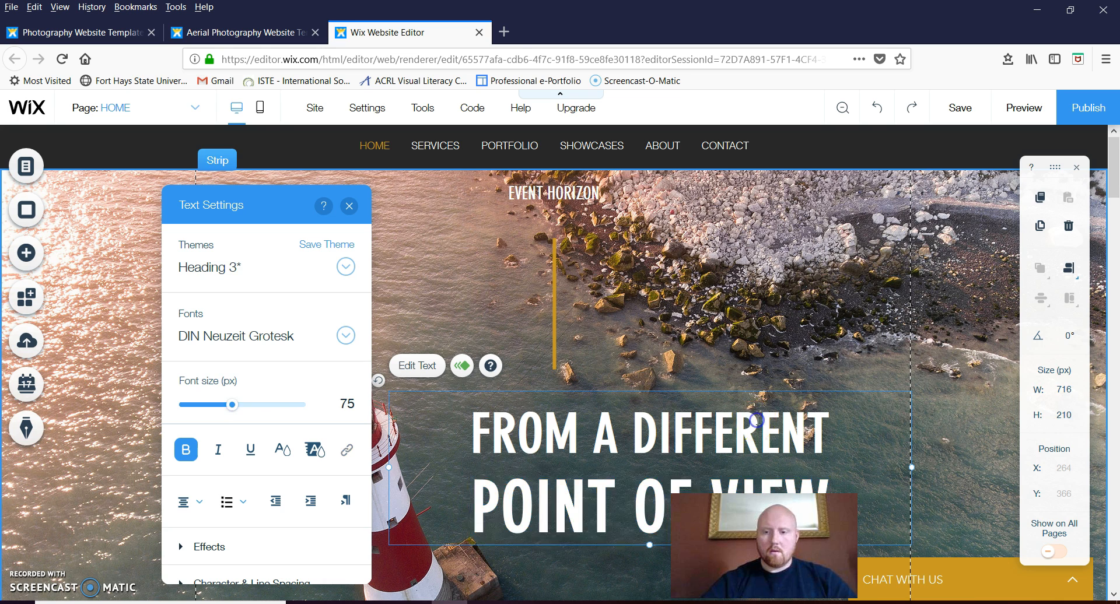
{"action": "triple_click", "coordinate": [680, 467]}
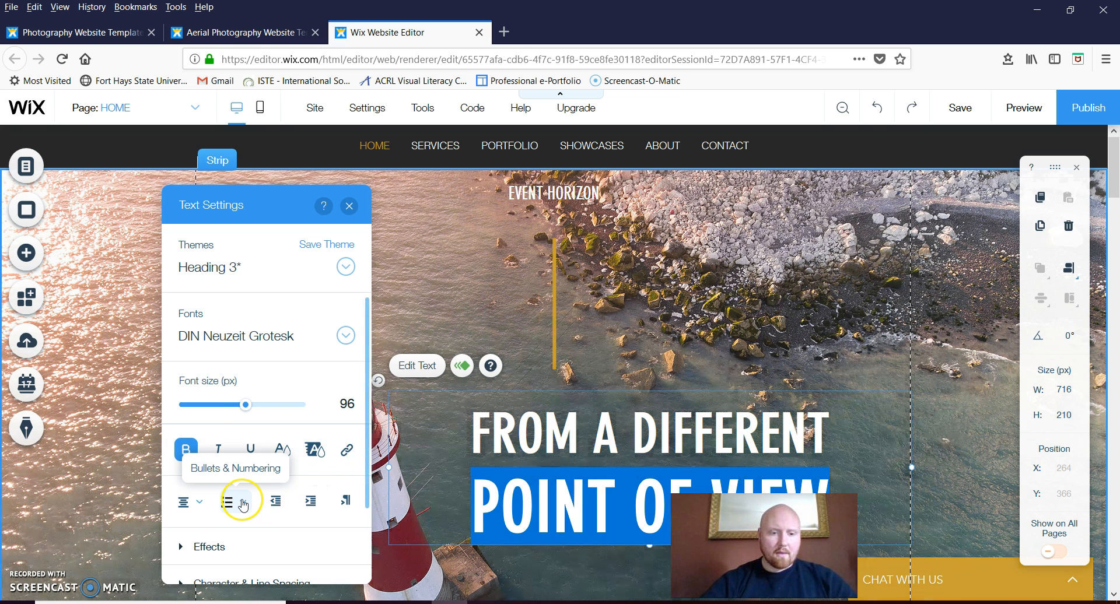
{"action": "left_click", "coordinate": [199, 505]}
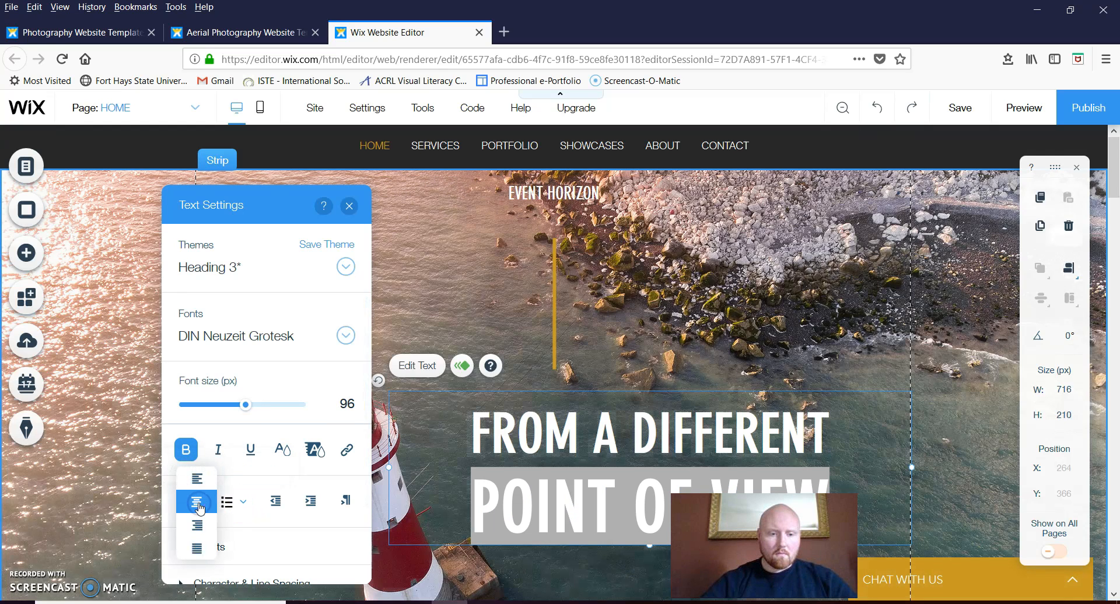
{"action": "left_click", "coordinate": [284, 503]}
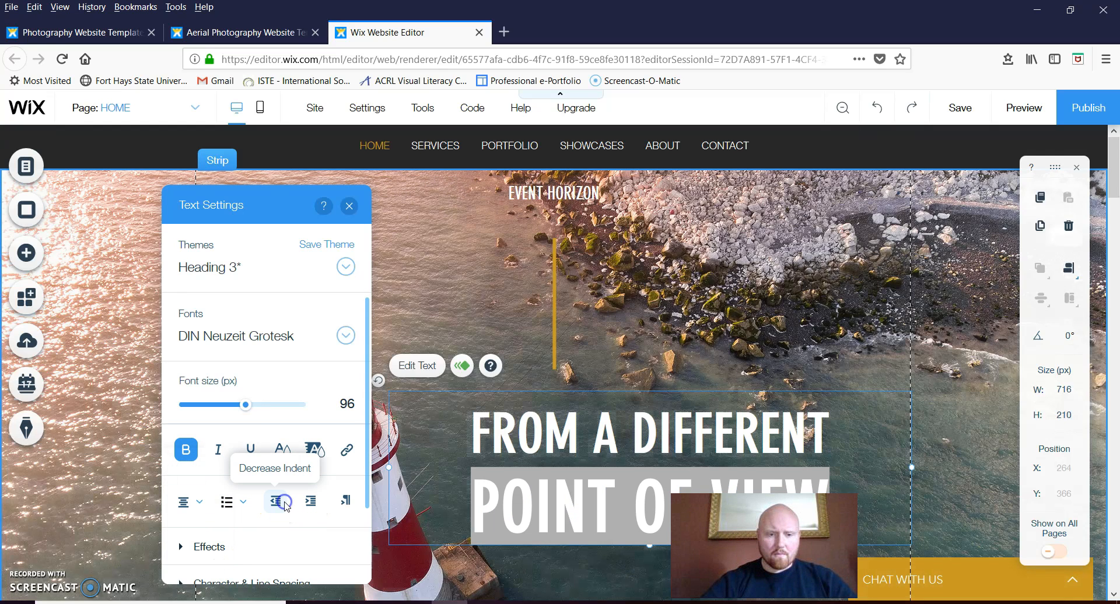
{"action": "left_click", "coordinate": [345, 502]}
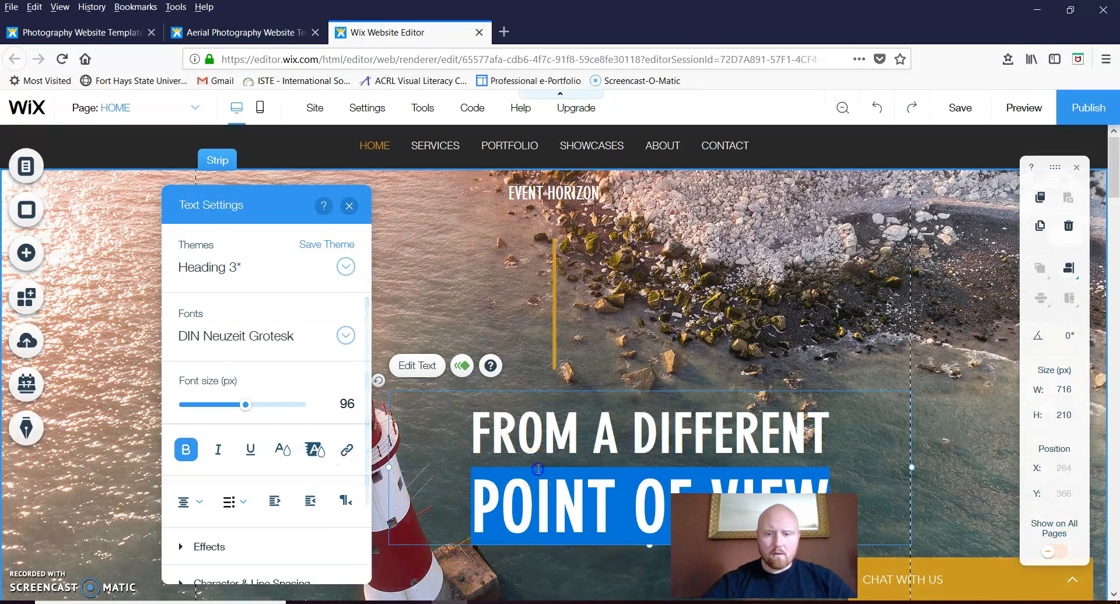
Reselect the heading text across both lines and adjust its Text Settings
{"action": "double_click", "coordinate": [599, 484]}
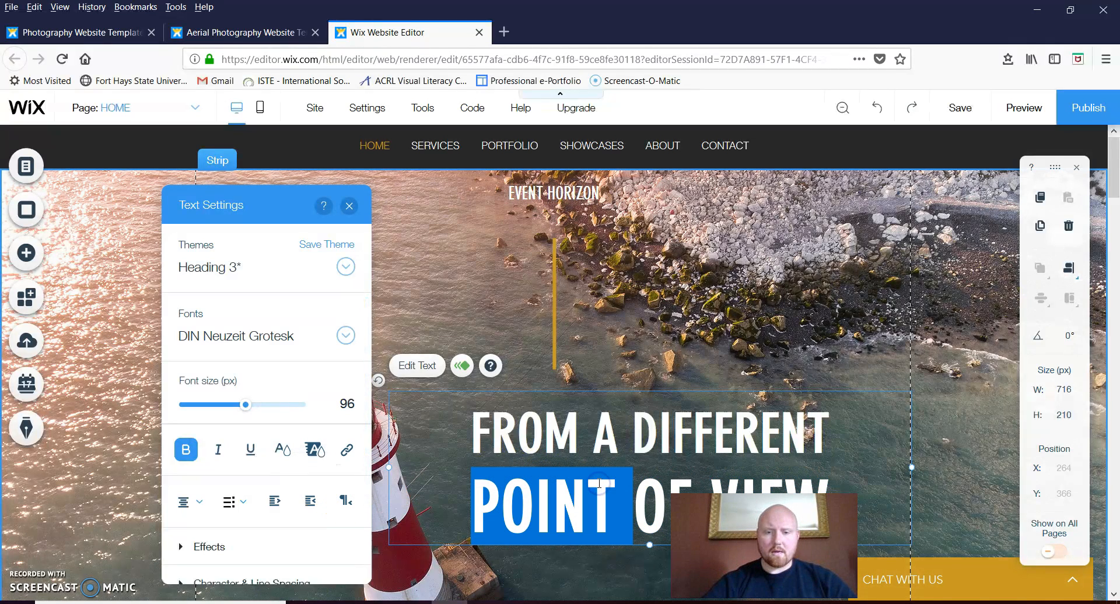
{"action": "left_click_drag", "start_coordinate": [467, 416], "coordinate": [708, 517]}
{"action": "left_click_drag", "start_coordinate": [831, 502], "coordinate": [433, 452]}
{"action": "left_click_drag", "start_coordinate": [448, 416], "coordinate": [479, 410]}
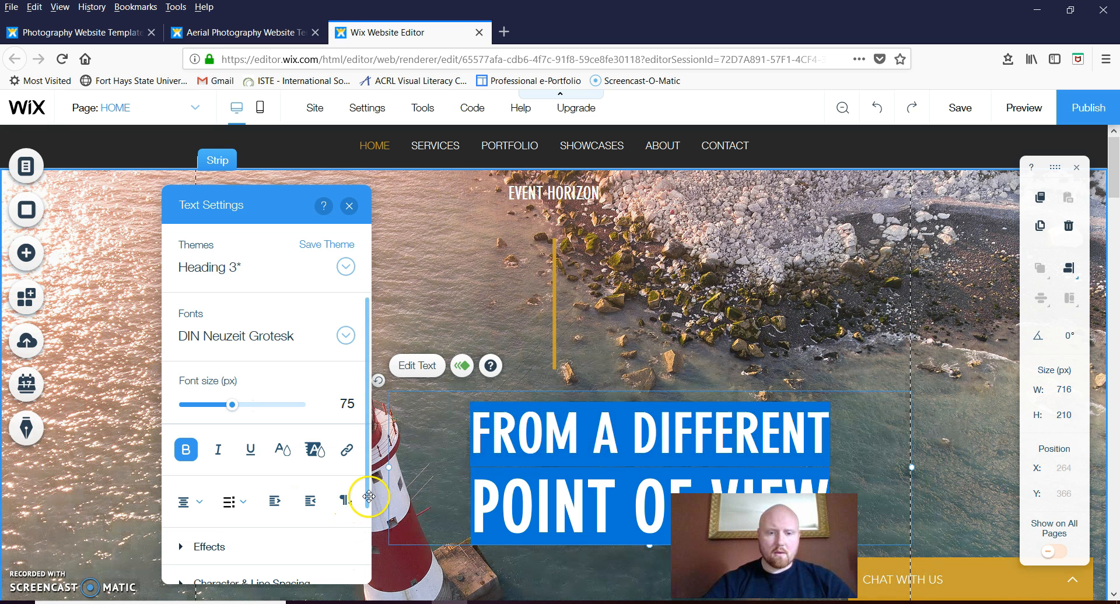
{"action": "left_click_drag", "start_coordinate": [368, 496], "coordinate": [368, 556]}
Tighten the headline to a custom 0.9 line spacing under Character & Line Spacing
{"action": "left_click", "coordinate": [237, 516]}
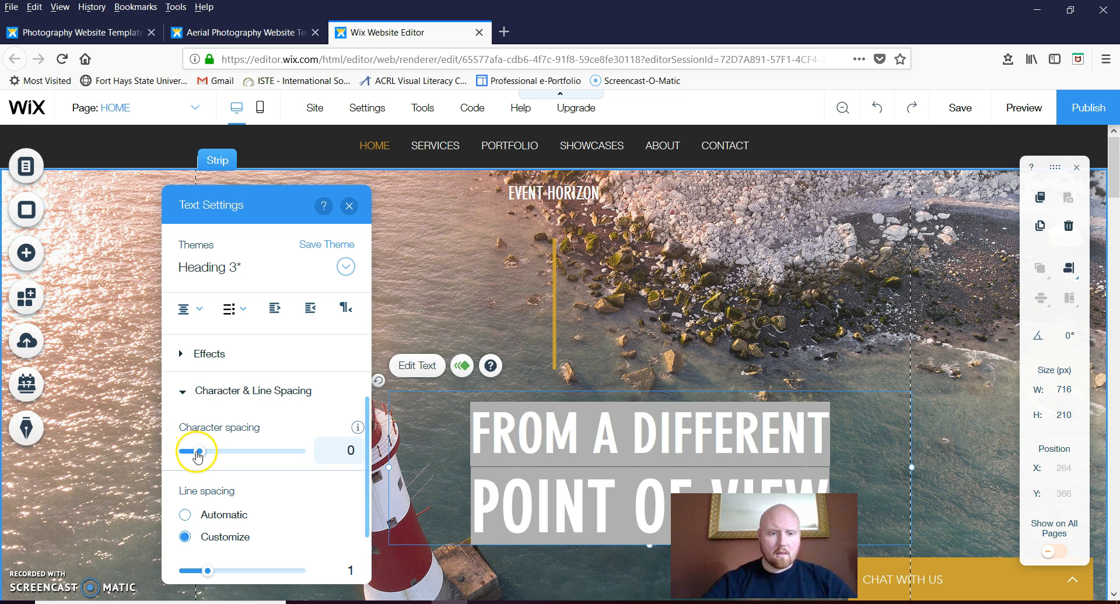
{"action": "mouse_move", "coordinate": [197, 457]}
{"action": "left_mouse_down"}
{"action": "mouse_move", "coordinate": [179, 458]}
{"action": "mouse_move", "coordinate": [199, 461]}
{"action": "left_mouse_up"}
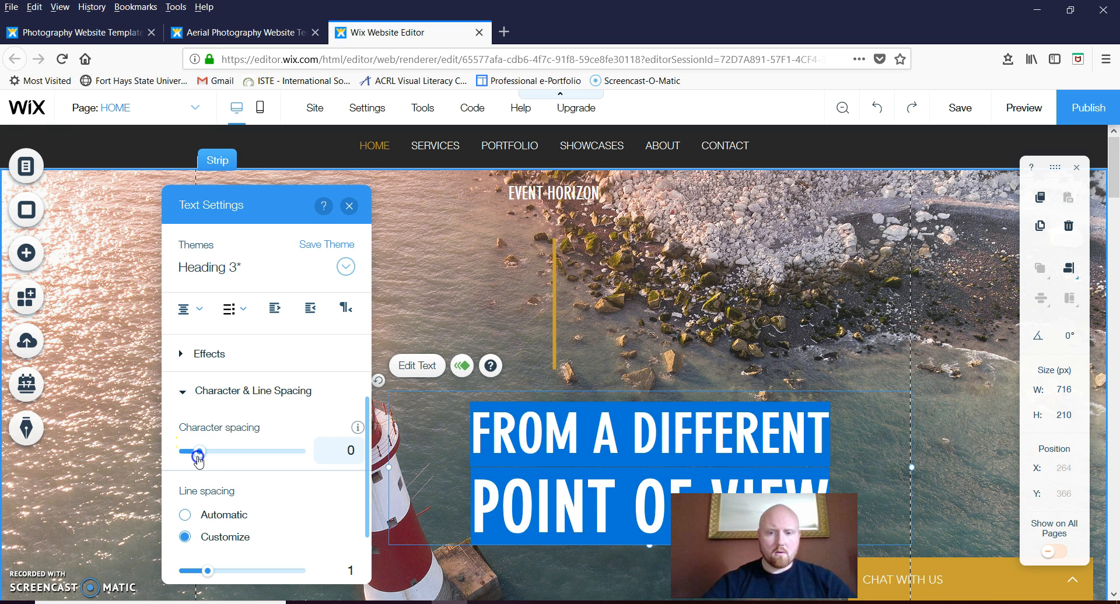
{"action": "left_click_drag", "start_coordinate": [206, 579], "coordinate": [198, 579]}
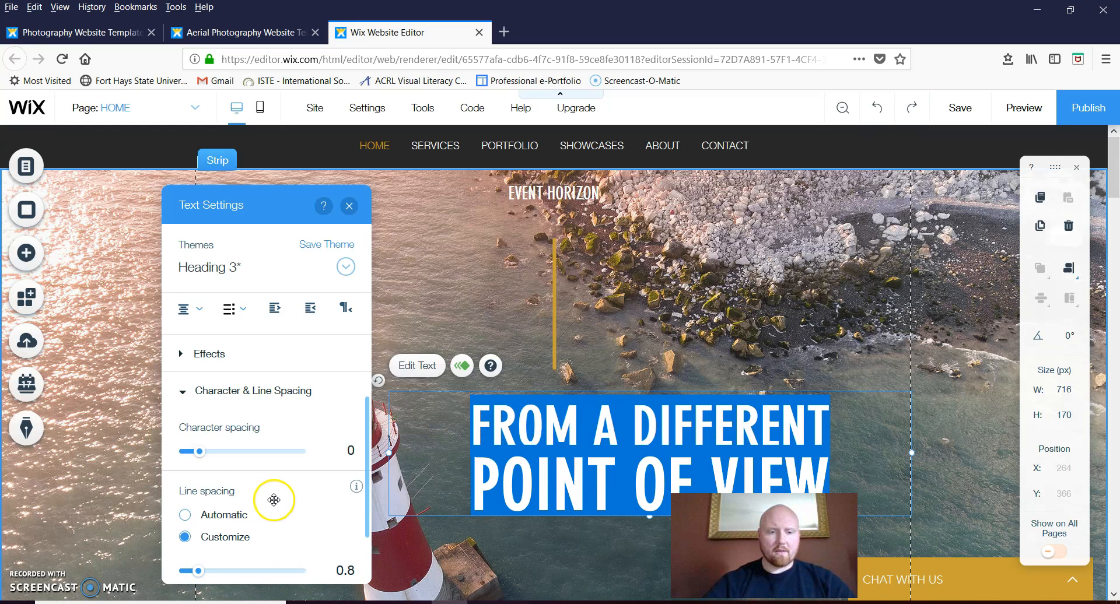
{"action": "left_click", "coordinate": [185, 515]}
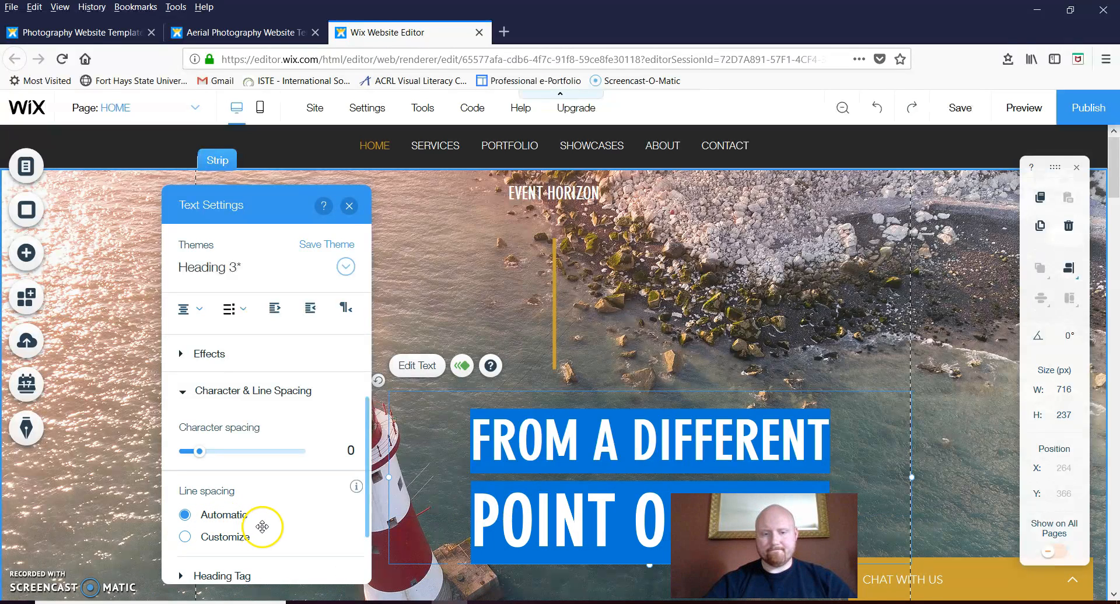
{"action": "left_click", "coordinate": [187, 537]}
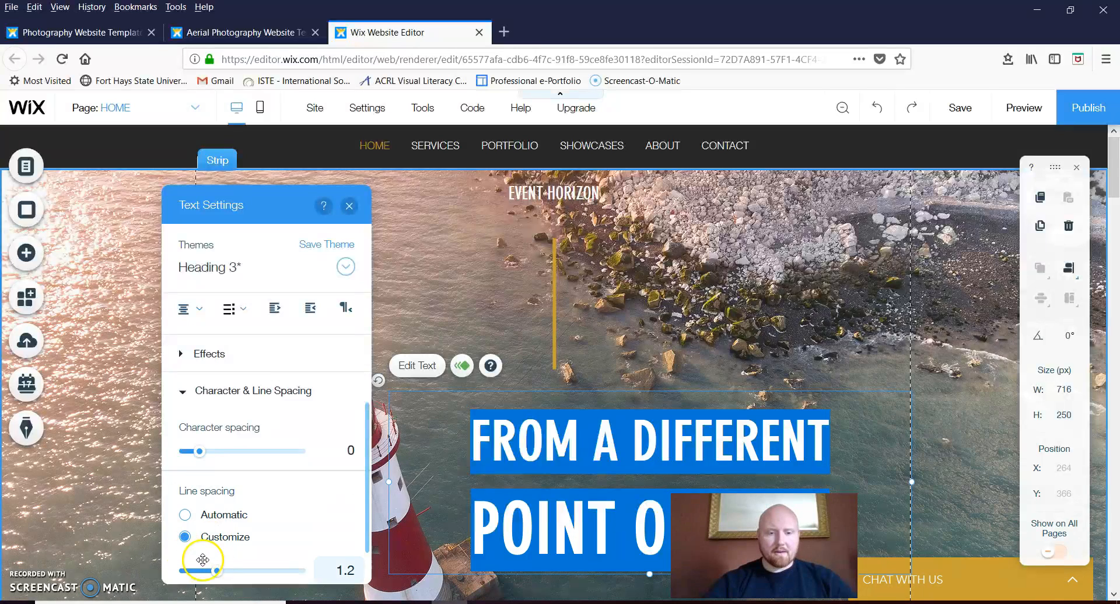
{"action": "left_click_drag", "start_coordinate": [217, 570], "coordinate": [204, 573]}
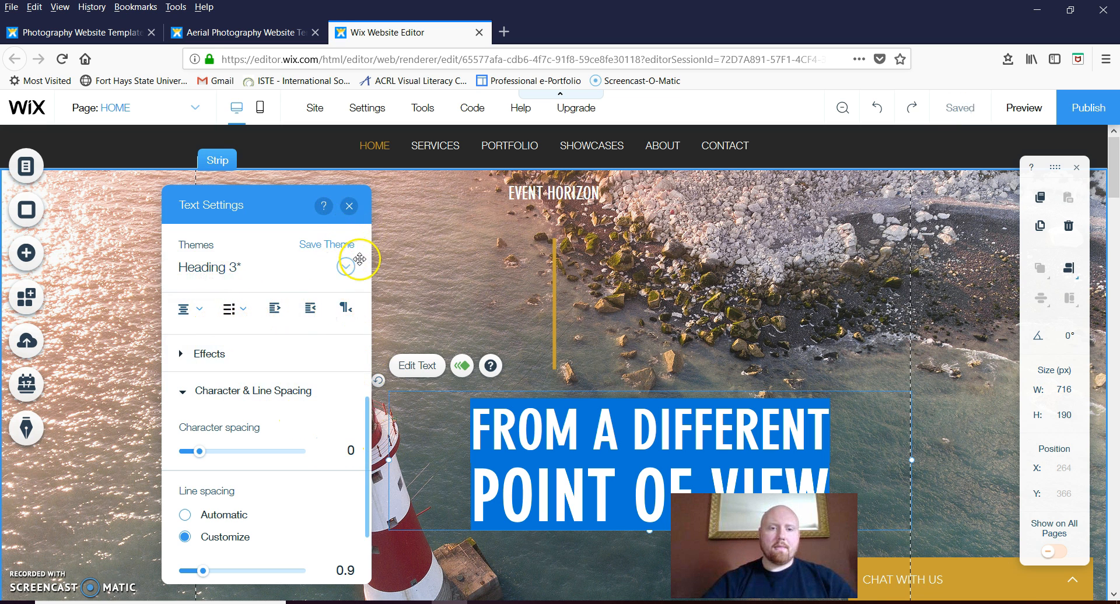
Select both lines of the FROM A DIFFERENT POINT OF VIEW headline text
{"action": "left_click", "coordinate": [349, 207]}
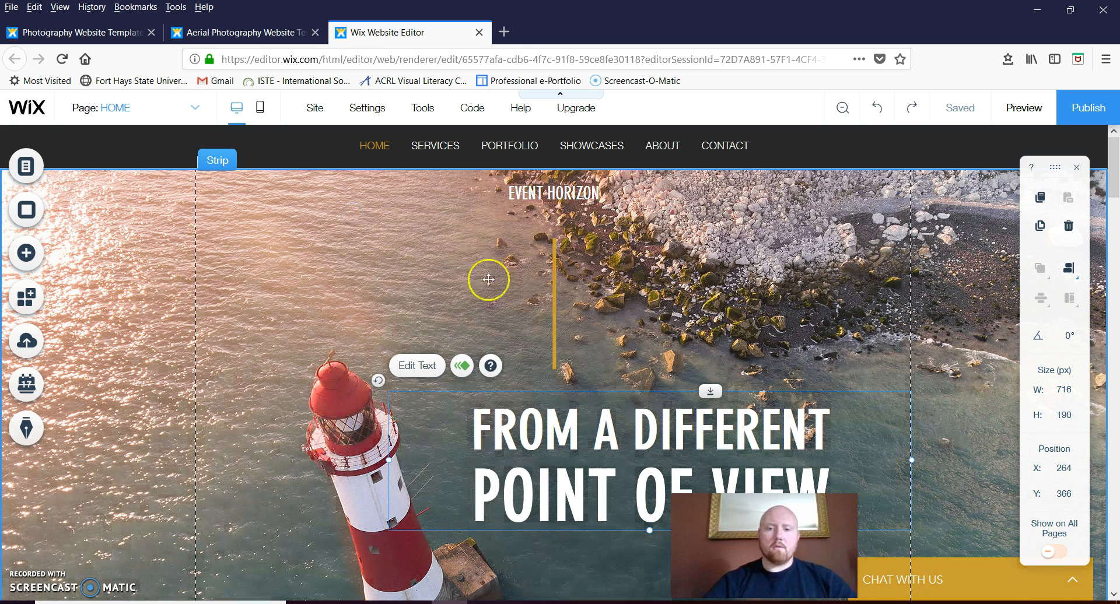
{"action": "triple_click", "coordinate": [501, 448]}
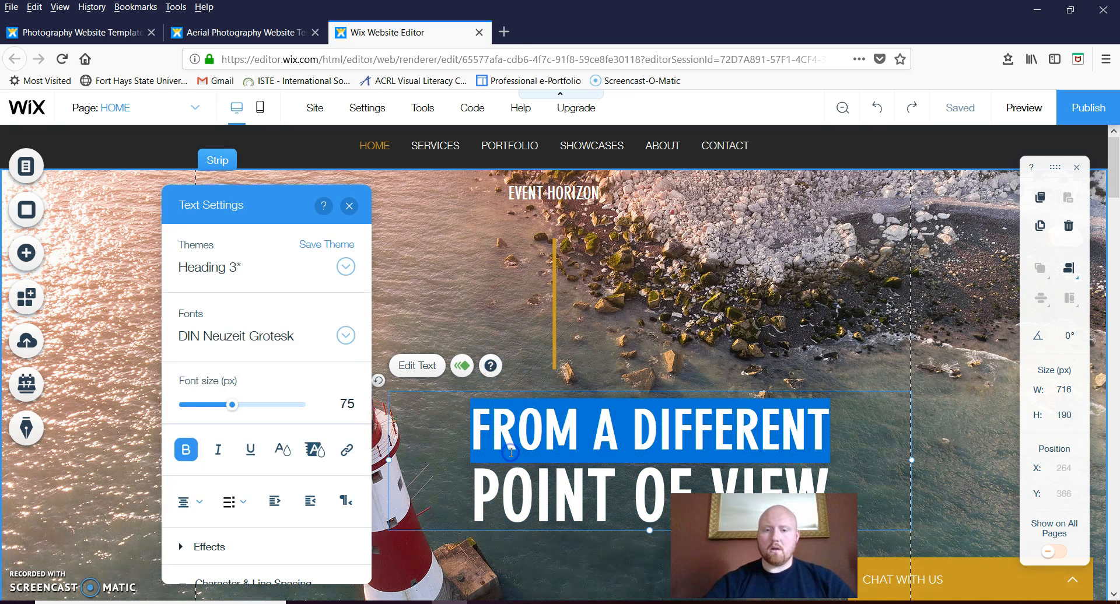
{"action": "triple_click", "coordinate": [519, 470]}
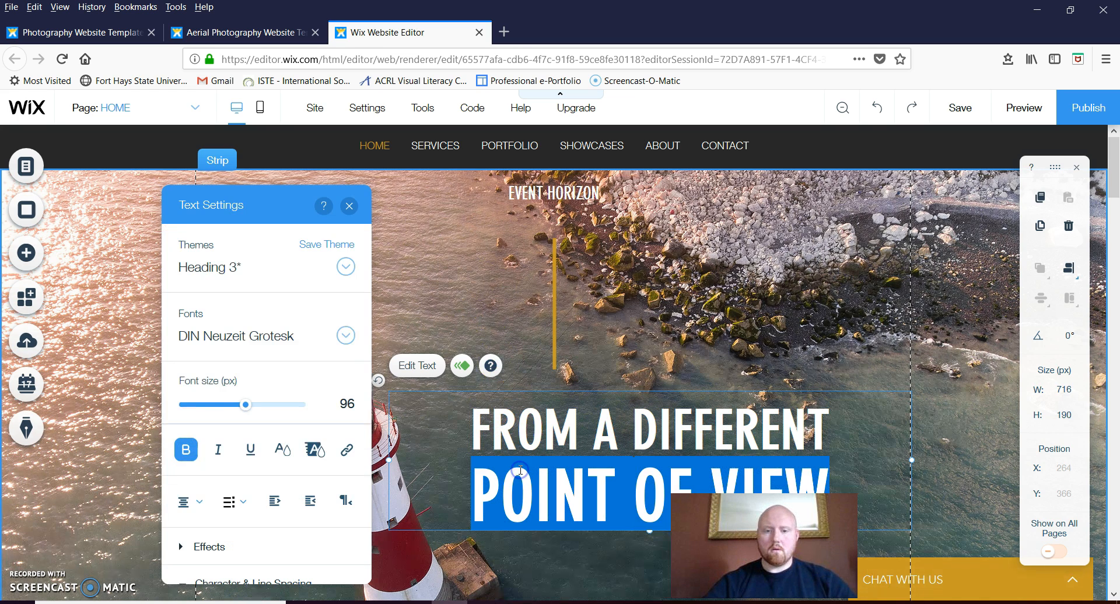
{"action": "left_click", "coordinate": [484, 441]}
{"action": "left_click_drag", "start_coordinate": [473, 484], "coordinate": [828, 484]}
{"action": "left_click", "coordinate": [351, 503]}
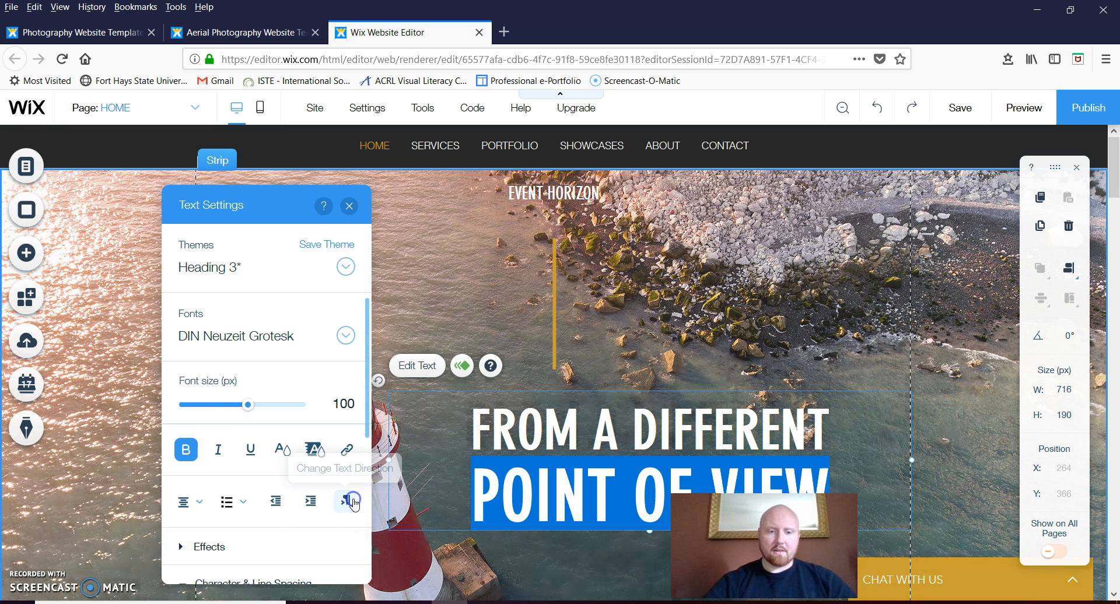
{"action": "left_click_drag", "start_coordinate": [470, 425], "coordinate": [803, 471]}
{"action": "left_click_drag", "start_coordinate": [869, 484], "coordinate": [870, 483]}
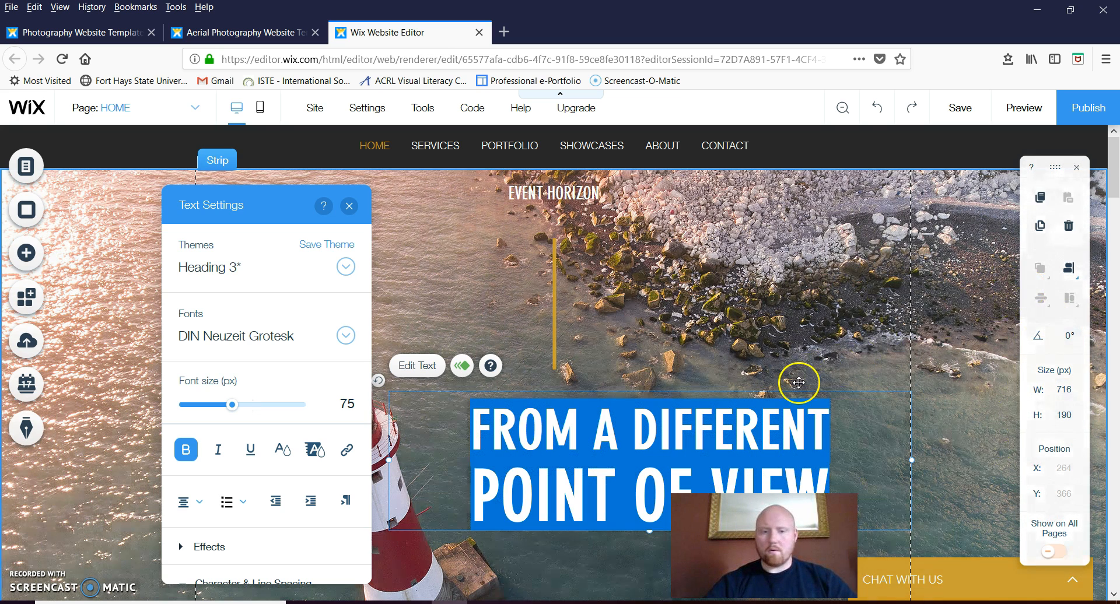
Color the selected headline gold (#C99A22) and deselect it
{"action": "left_click", "coordinate": [282, 450]}
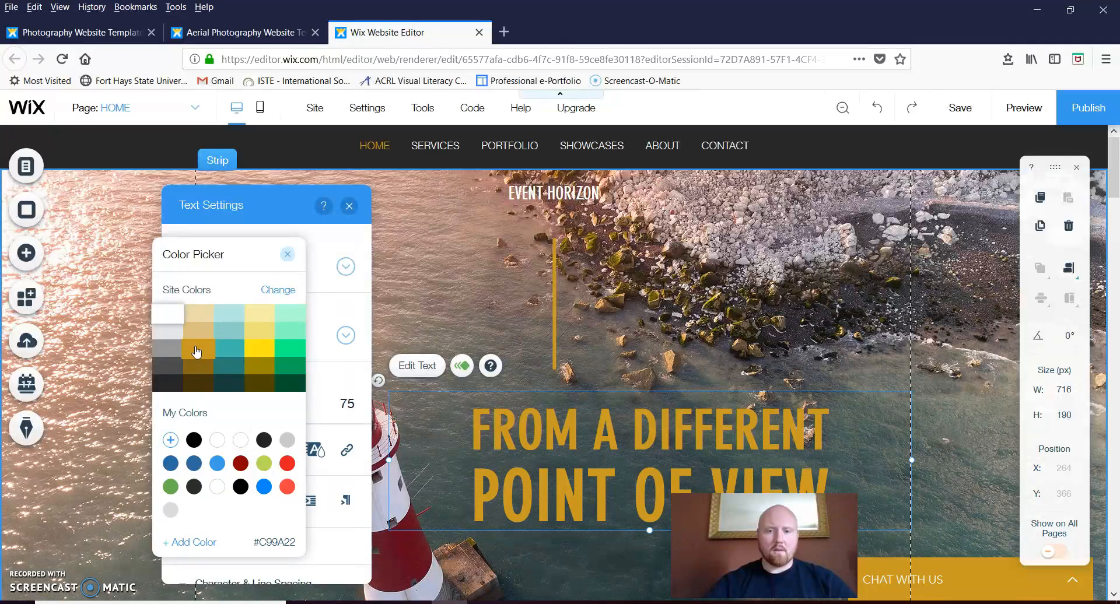
{"action": "left_click", "coordinate": [197, 350]}
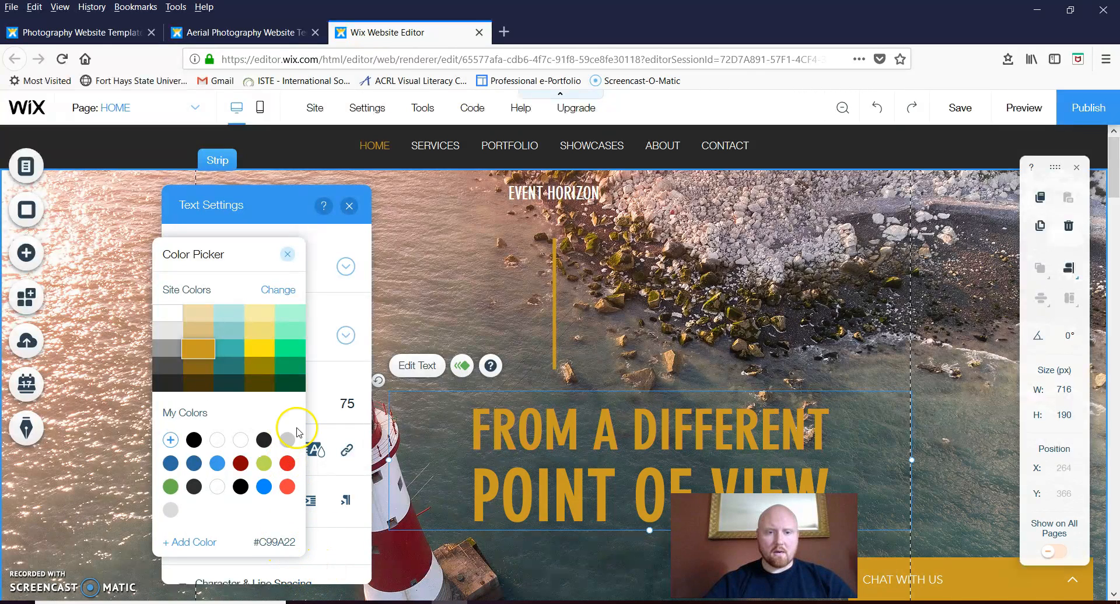
{"action": "left_click", "coordinate": [288, 255]}
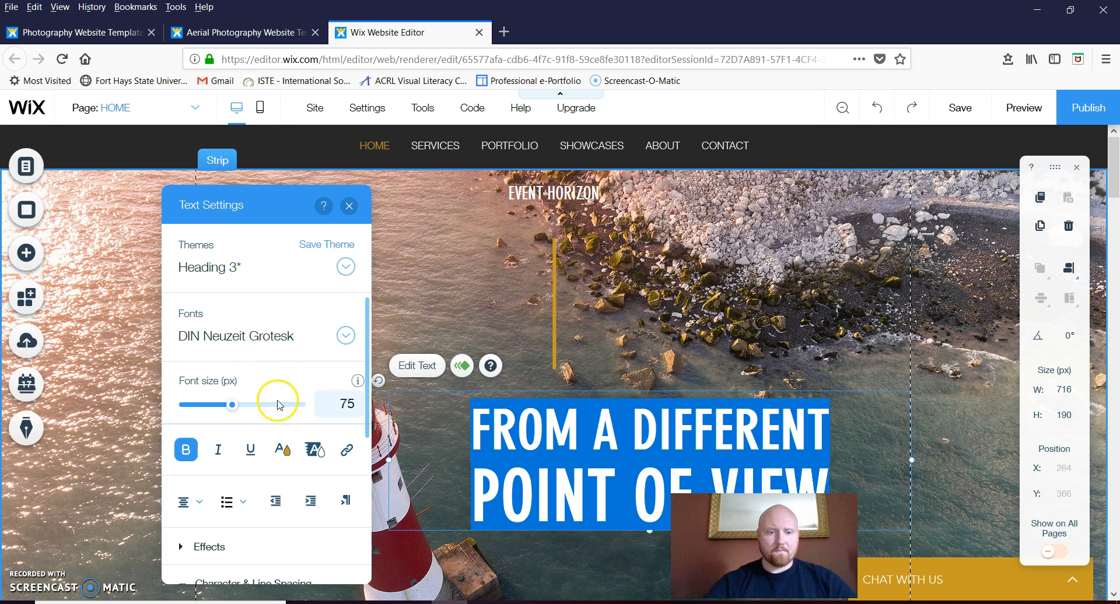
{"action": "left_click", "coordinate": [639, 312]}
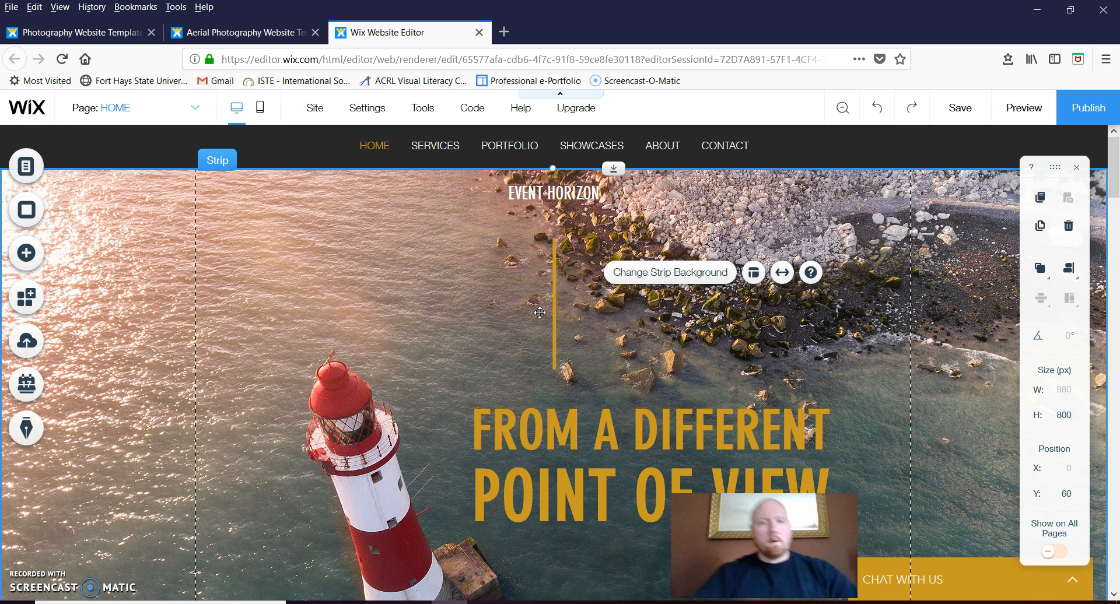
Raise and narrow the headline box, then set the vertical gold line beside it at X 463, Y 160
{"action": "mouse_move", "coordinate": [316, 116]}
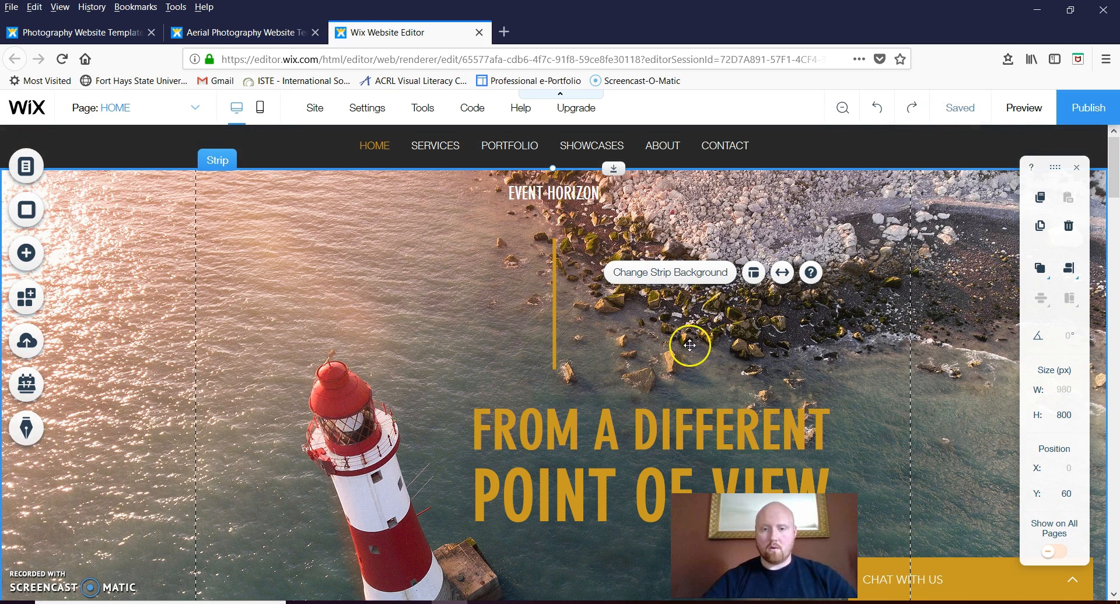
{"action": "mouse_move", "coordinate": [622, 439]}
{"action": "left_mouse_down"}
{"action": "mouse_move", "coordinate": [641, 404]}
{"action": "mouse_move", "coordinate": [617, 273]}
{"action": "mouse_move", "coordinate": [621, 284]}
{"action": "left_mouse_up"}
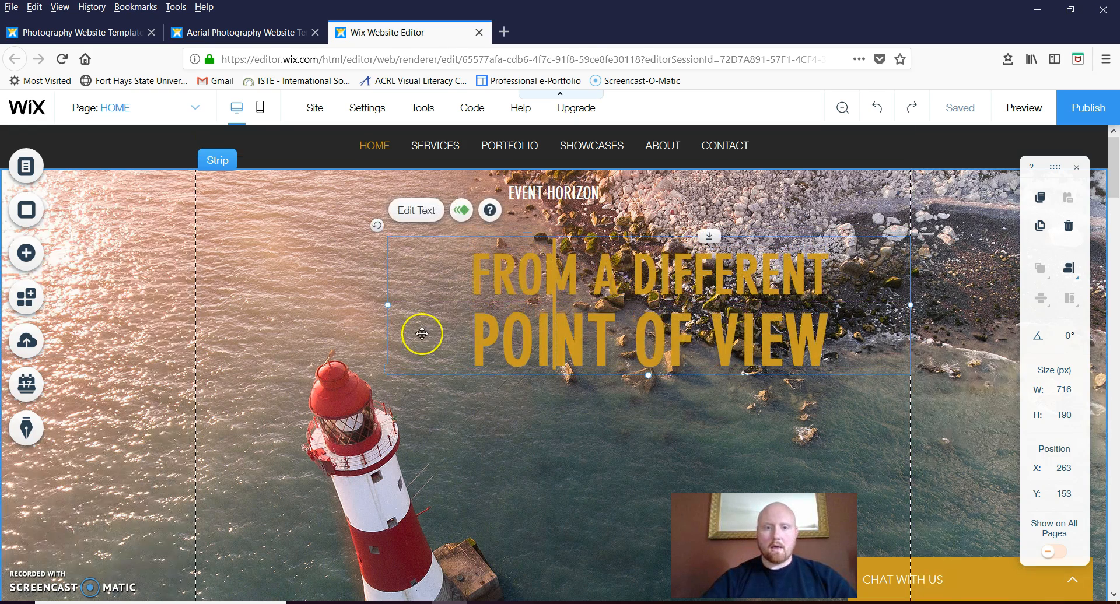
{"action": "left_click_drag", "start_coordinate": [386, 306], "coordinate": [539, 298]}
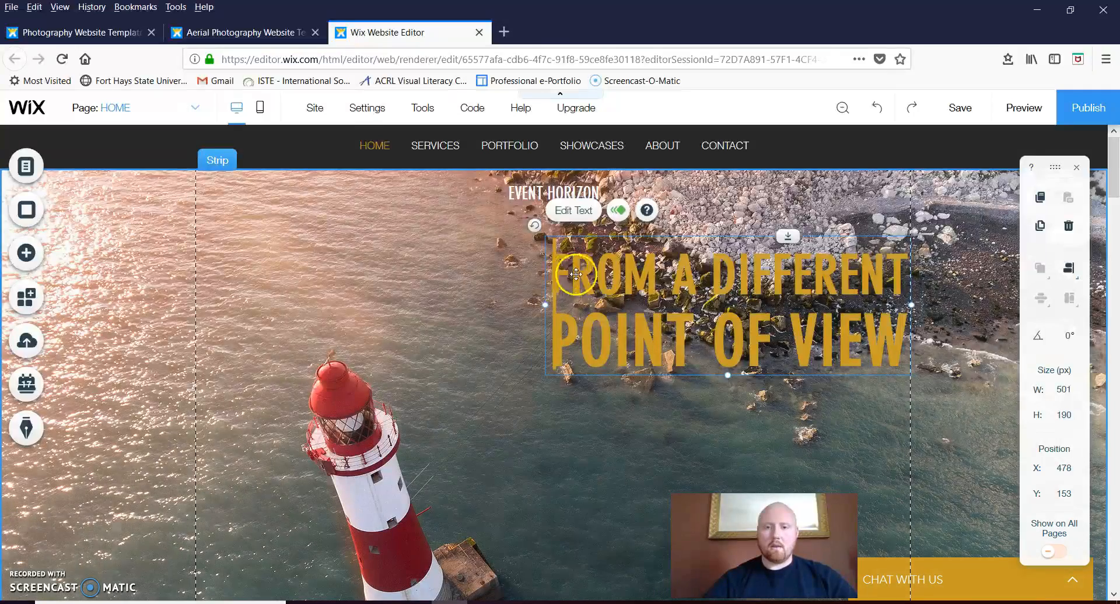
{"action": "left_click_drag", "start_coordinate": [555, 242], "coordinate": [536, 245]}
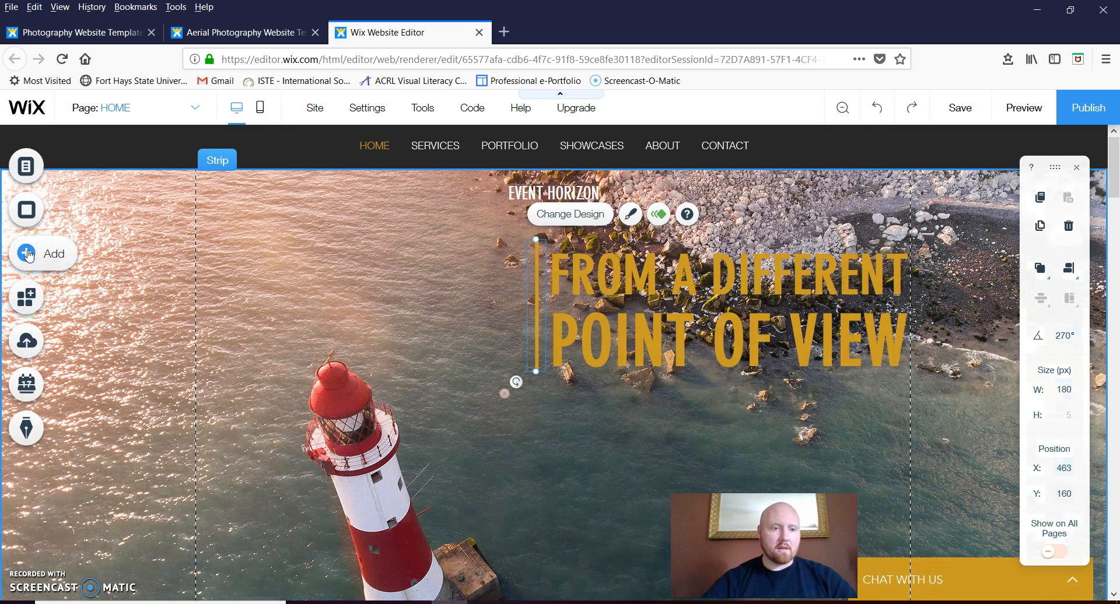
Add a slideshow gallery to the home page from the Gallery layouts
{"action": "left_click", "coordinate": [29, 254]}
{"action": "left_click", "coordinate": [97, 291]}
{"action": "left_click", "coordinate": [85, 212]}
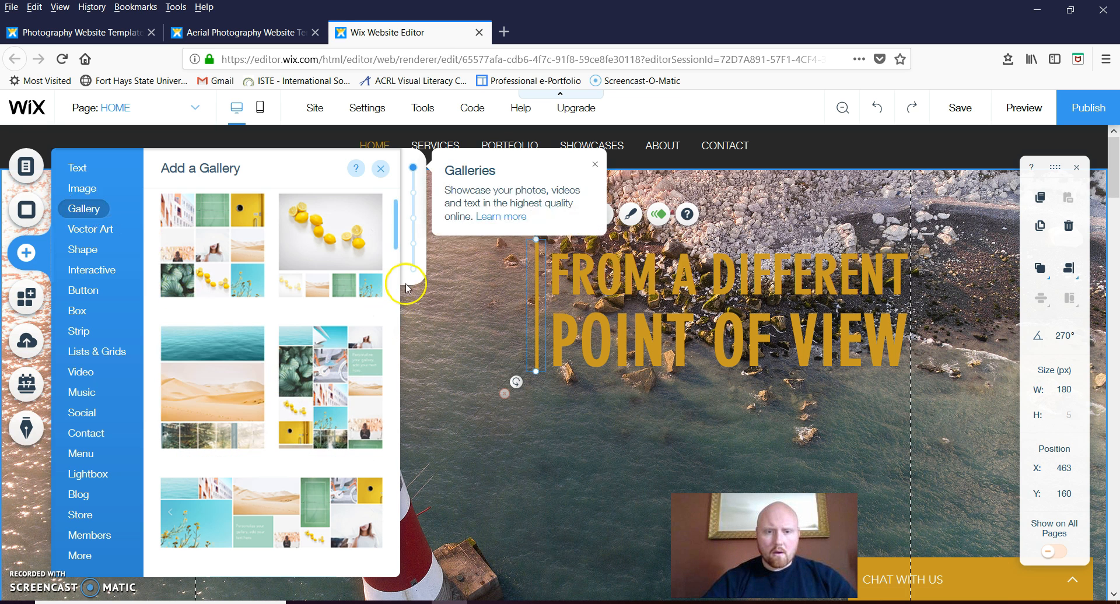
{"action": "left_click_drag", "start_coordinate": [395, 252], "coordinate": [408, 331]}
{"action": "left_click", "coordinate": [368, 388]}
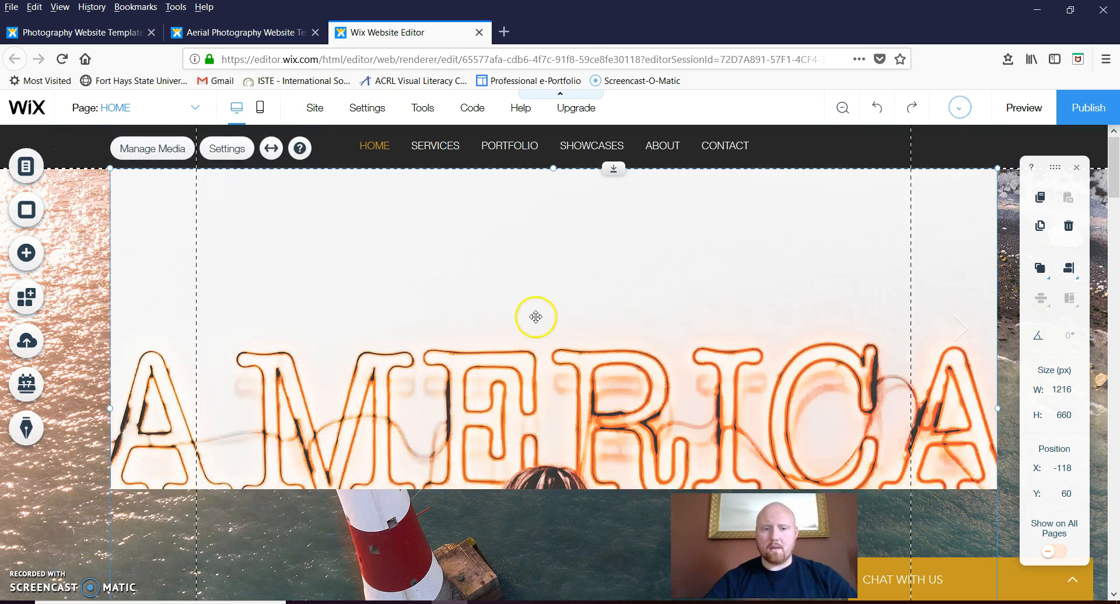
Move the slideshow below the headline and shorten it to 441 px tall
{"action": "left_click_drag", "start_coordinate": [519, 267], "coordinate": [528, 527]}
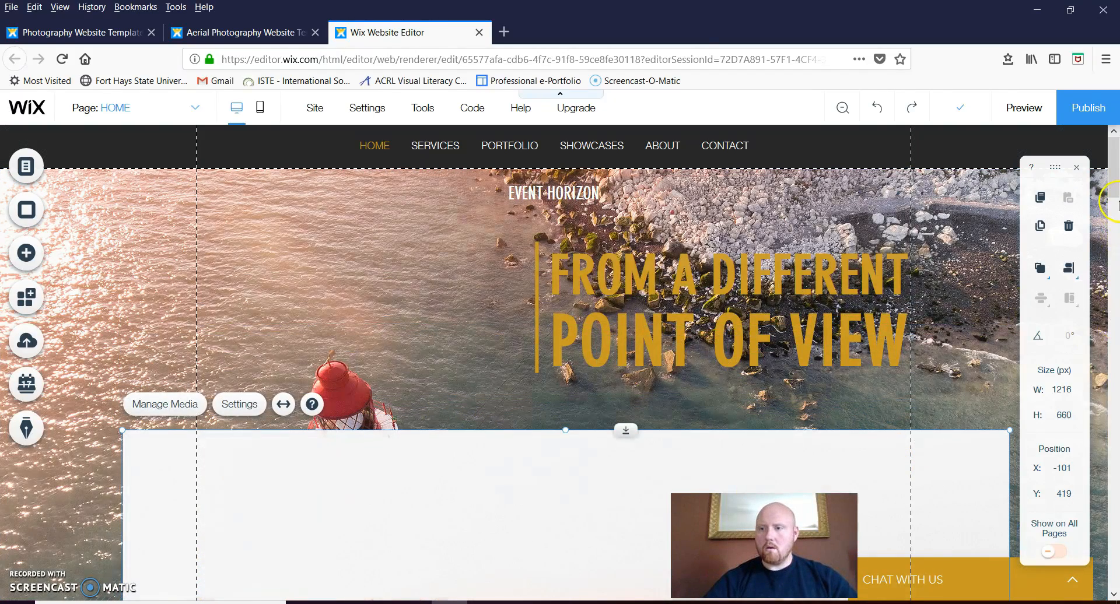
{"action": "left_click_drag", "start_coordinate": [1111, 197], "coordinate": [1111, 257]}
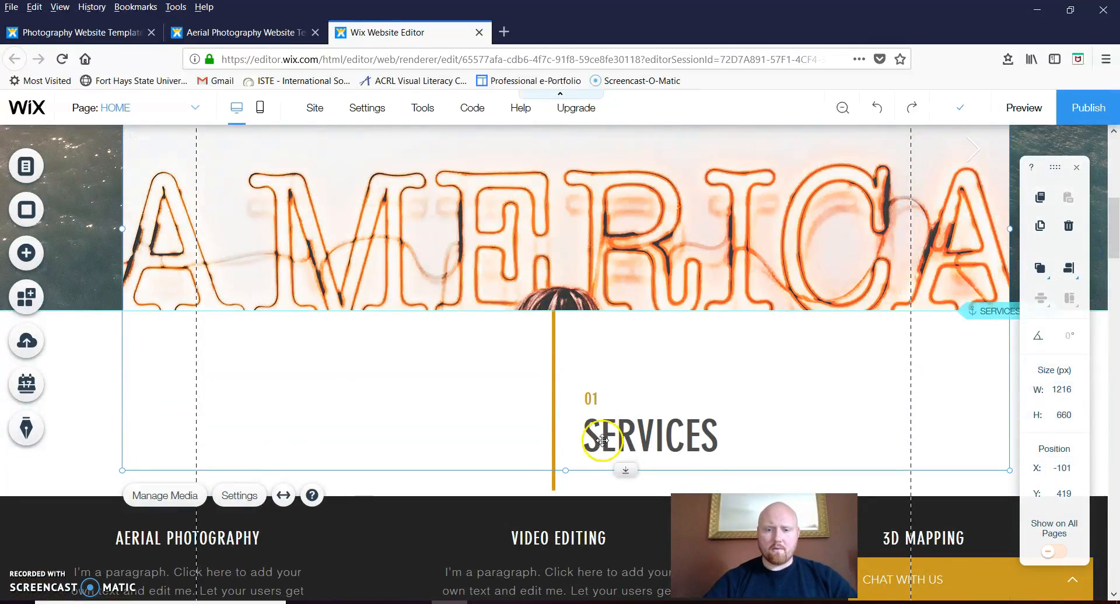
{"action": "left_click_drag", "start_coordinate": [571, 471], "coordinate": [563, 468]}
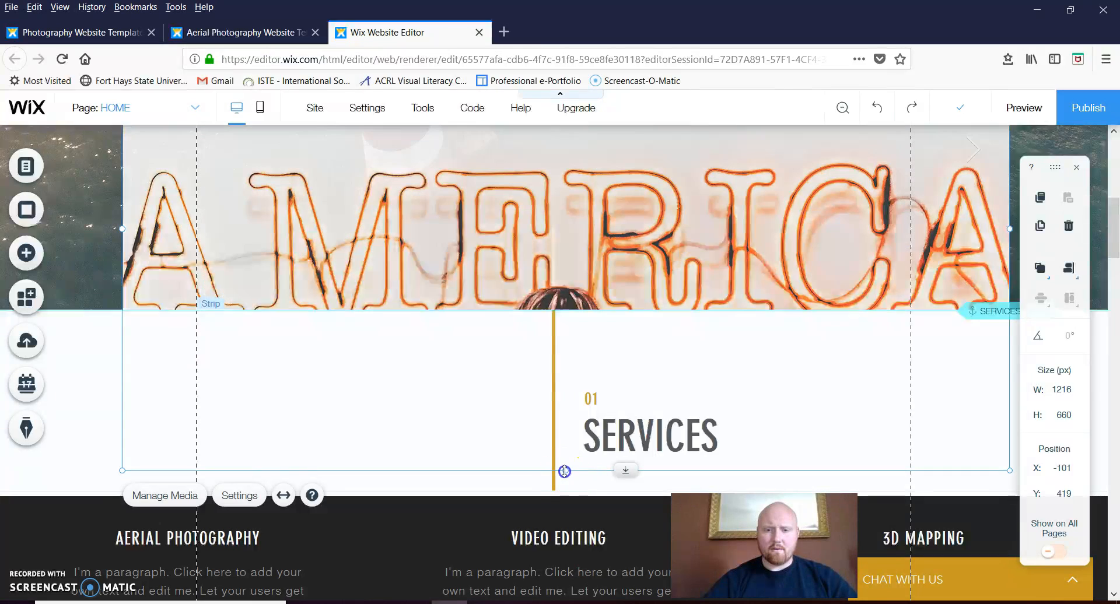
{"action": "left_click_drag", "start_coordinate": [562, 334], "coordinate": [562, 312]}
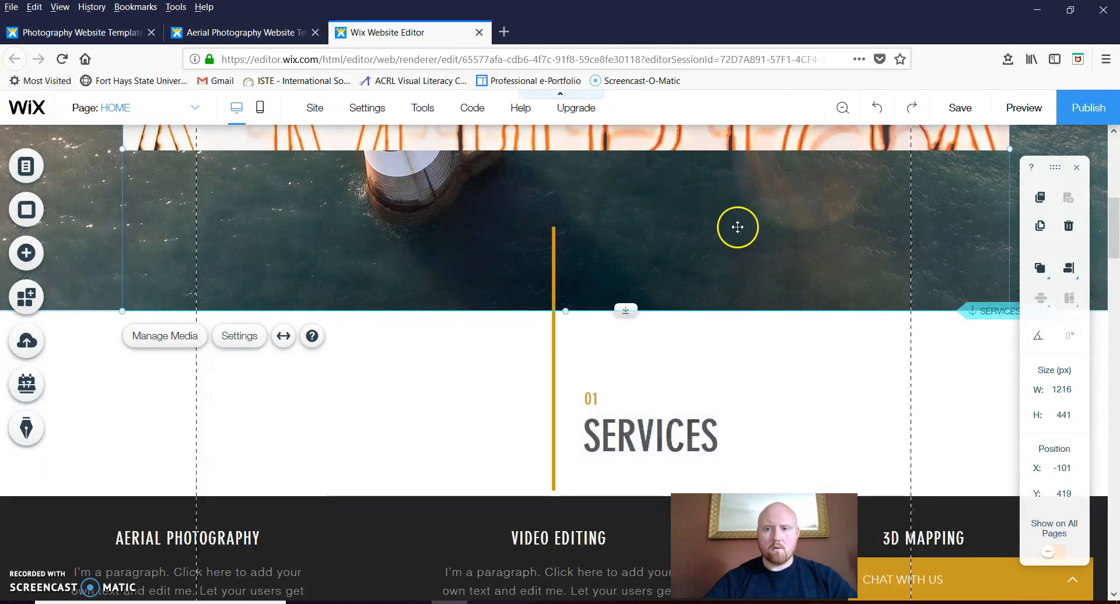
{"action": "left_click", "coordinate": [1116, 130]}
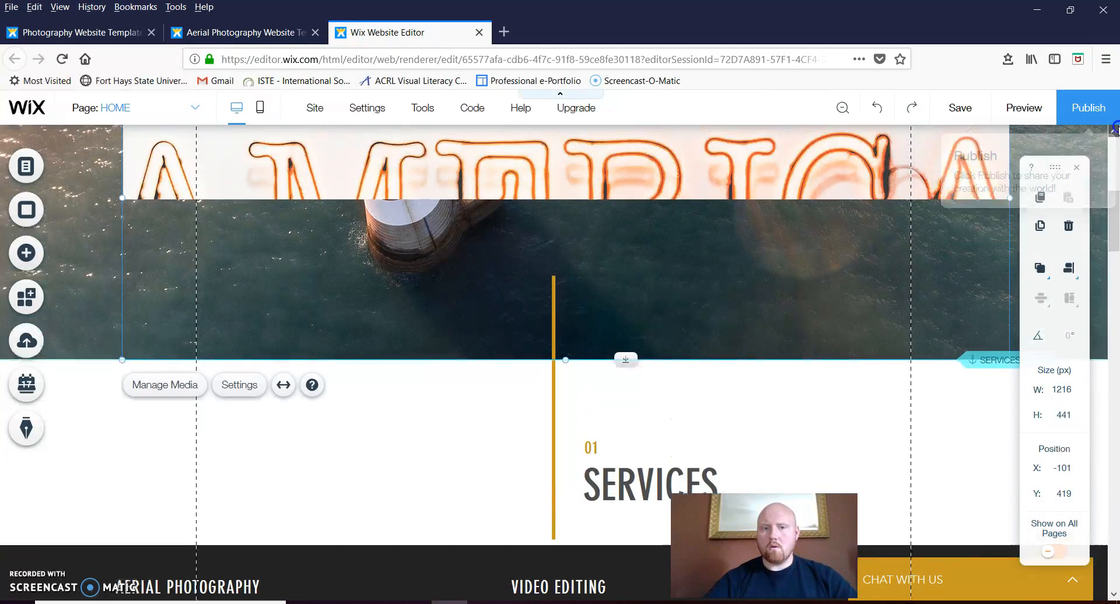
{"action": "left_click", "coordinate": [1115, 130]}
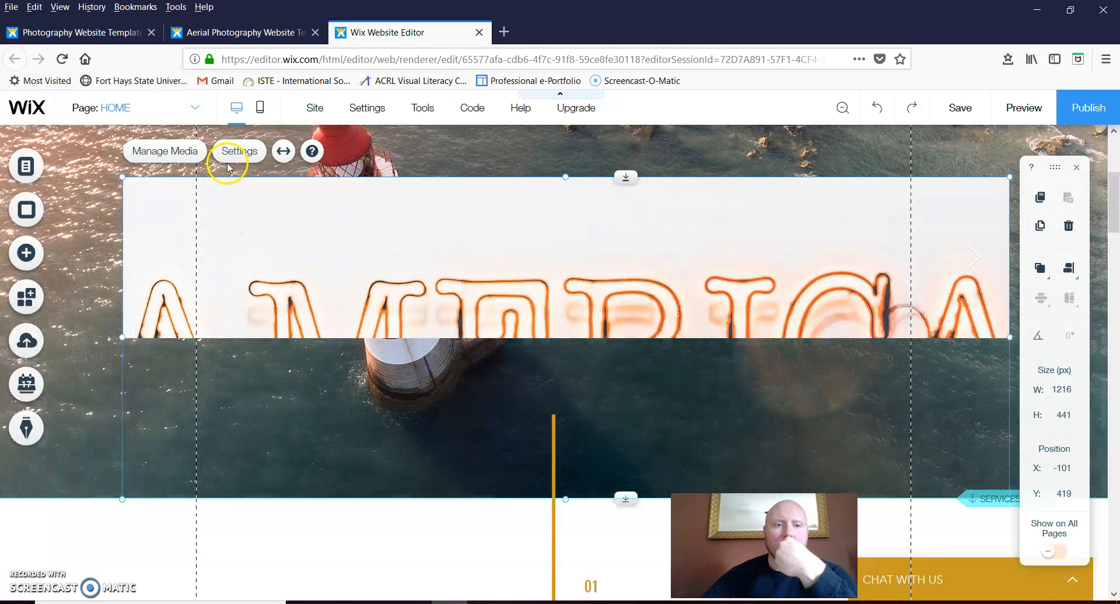
Delete the AMERICA neon and green court images in Manage Media
{"action": "left_click", "coordinate": [196, 152]}
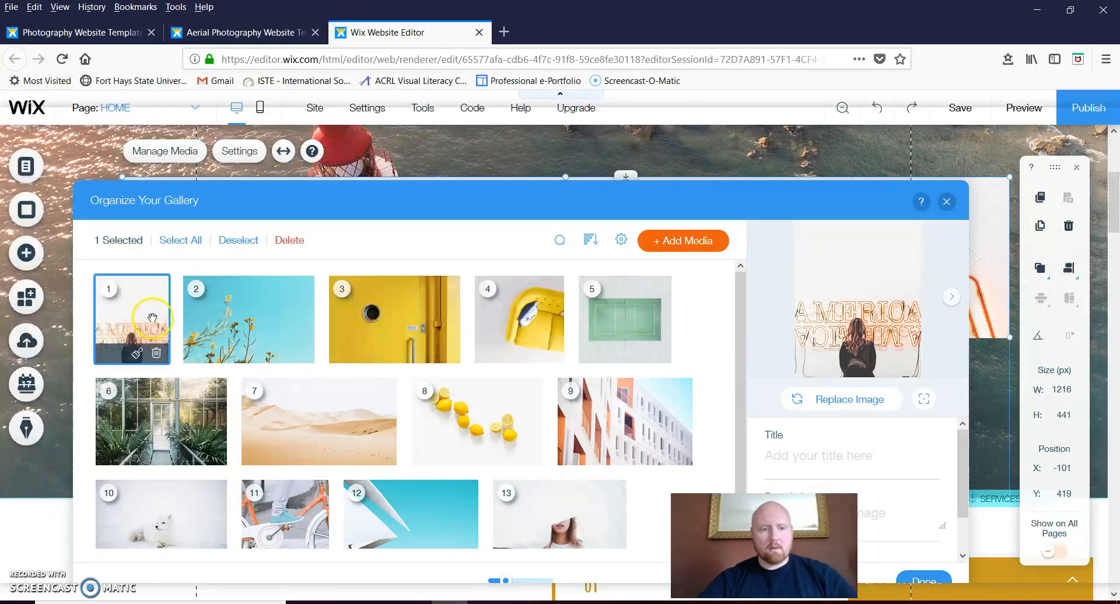
{"action": "left_click", "coordinate": [154, 357]}
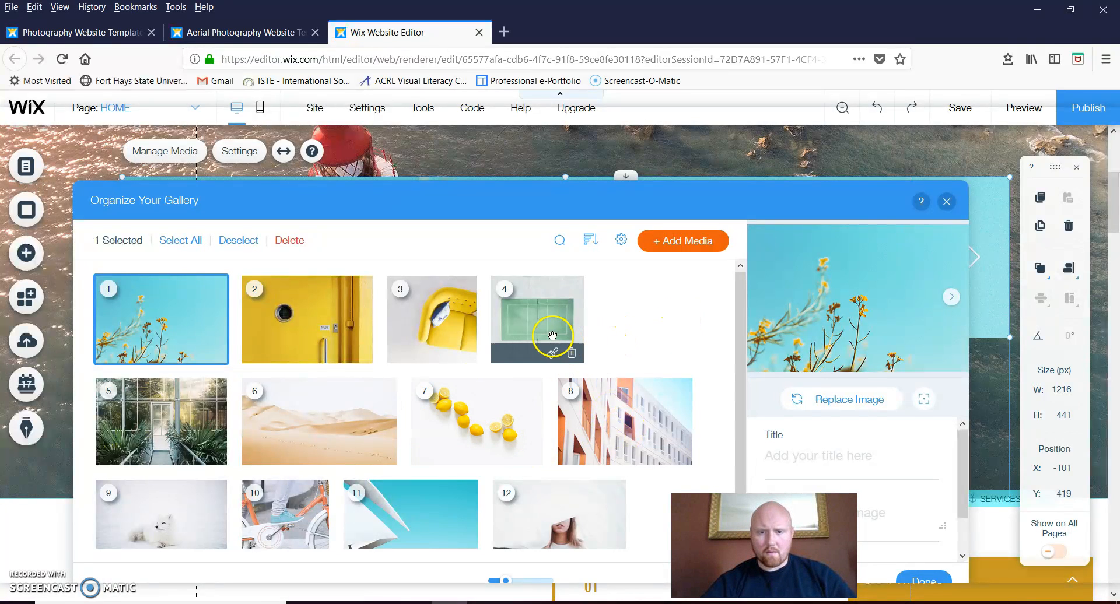
{"action": "left_click", "coordinate": [573, 352]}
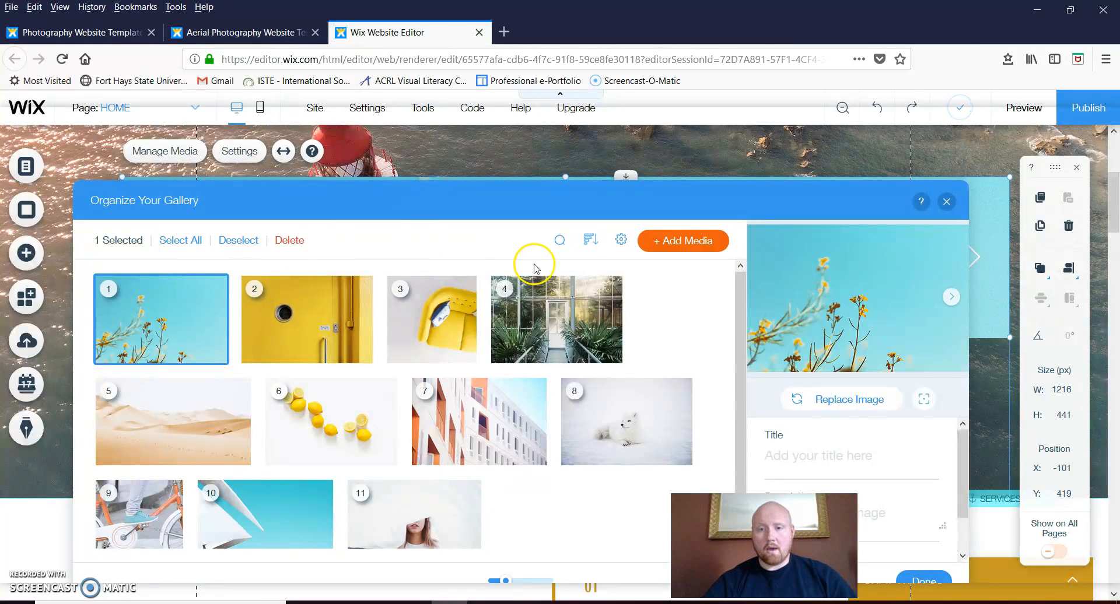
Open + Add Media > Image, close the picker without adding, and finish organising
{"action": "left_click", "coordinate": [685, 254]}
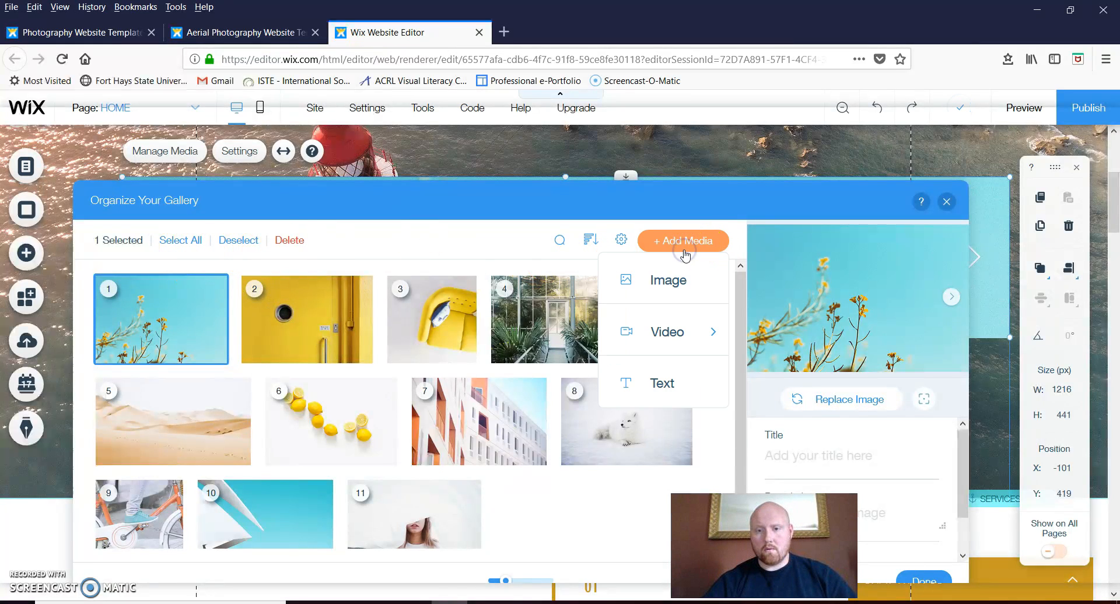
{"action": "left_click", "coordinate": [668, 281]}
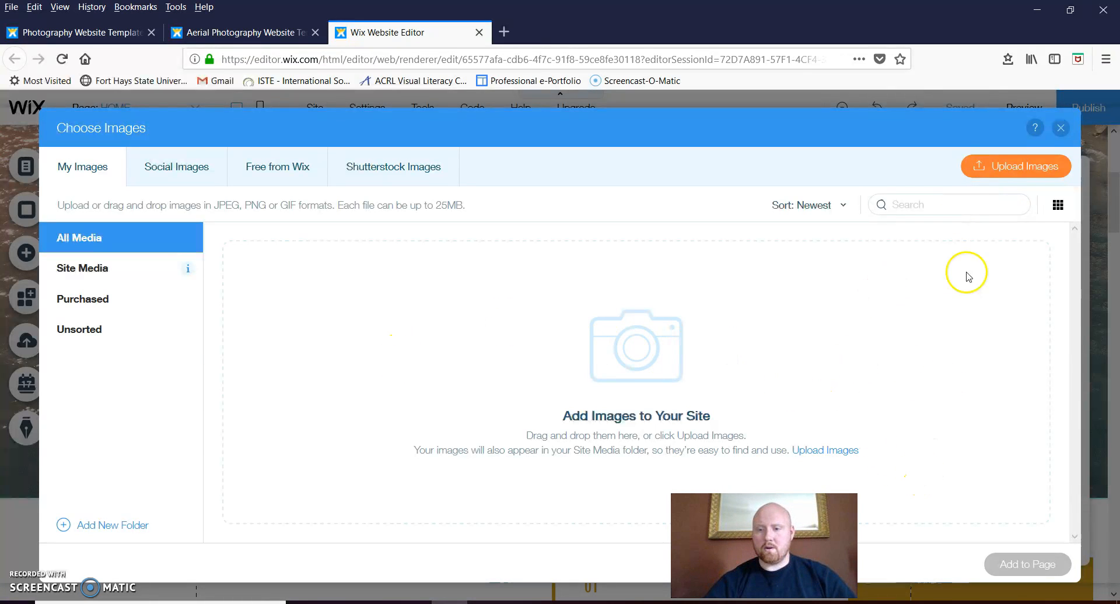
{"action": "left_click", "coordinate": [1063, 128]}
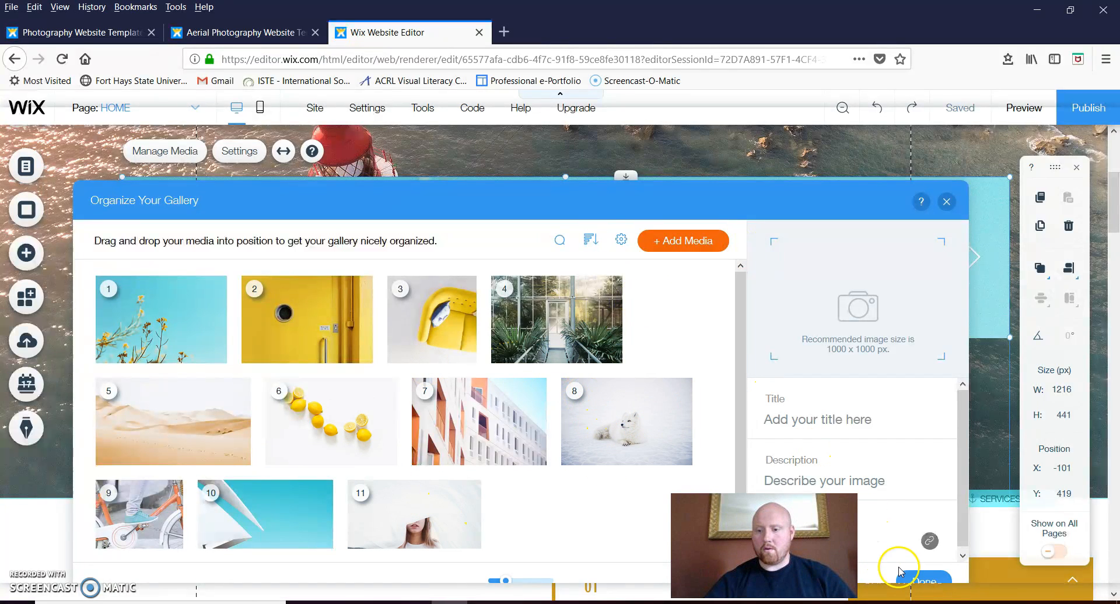
{"action": "left_click", "coordinate": [926, 580]}
{"action": "left_click", "coordinate": [622, 245]}
Narrow the gallery from both edges to 980 px wide at X 0 and save the site
{"action": "left_click_drag", "start_coordinate": [623, 245], "coordinate": [622, 324]}
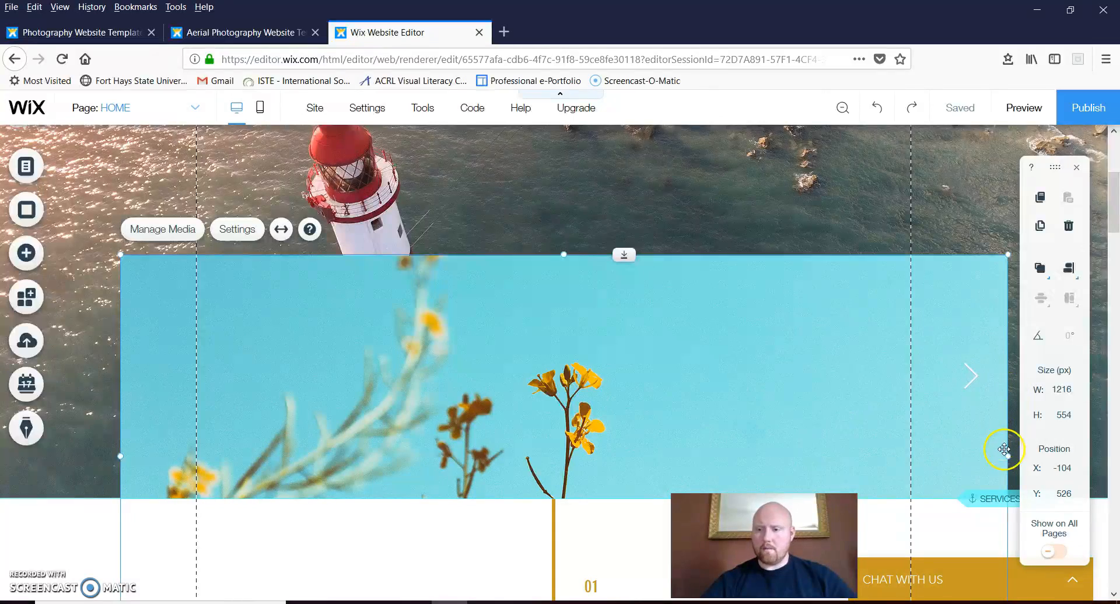
{"action": "left_click_drag", "start_coordinate": [1009, 456], "coordinate": [914, 469]}
{"action": "left_click", "coordinate": [876, 379]}
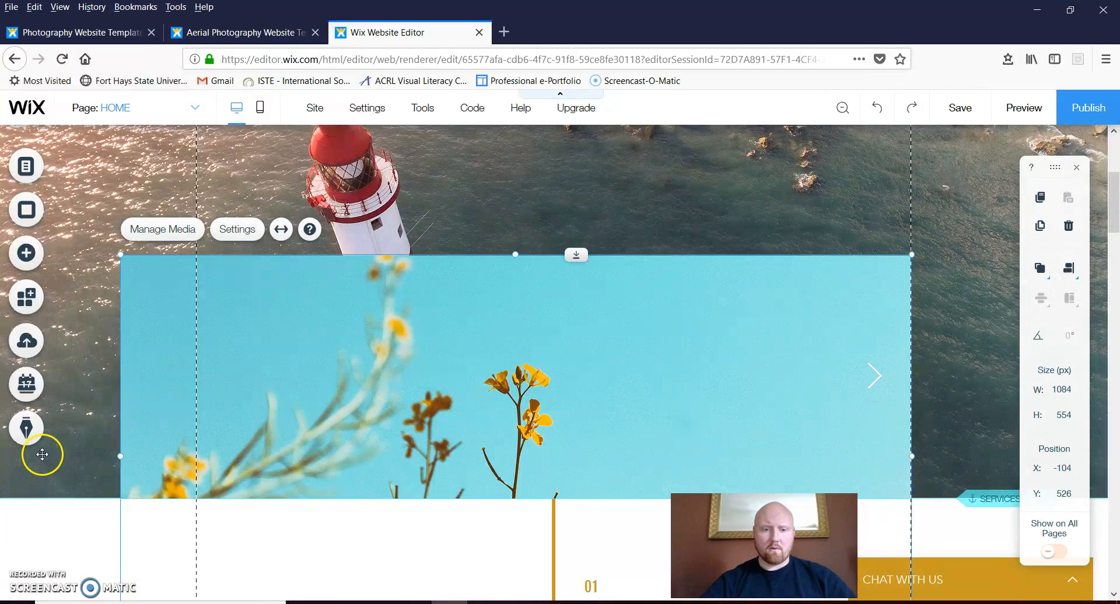
{"action": "left_click_drag", "start_coordinate": [121, 457], "coordinate": [198, 470]}
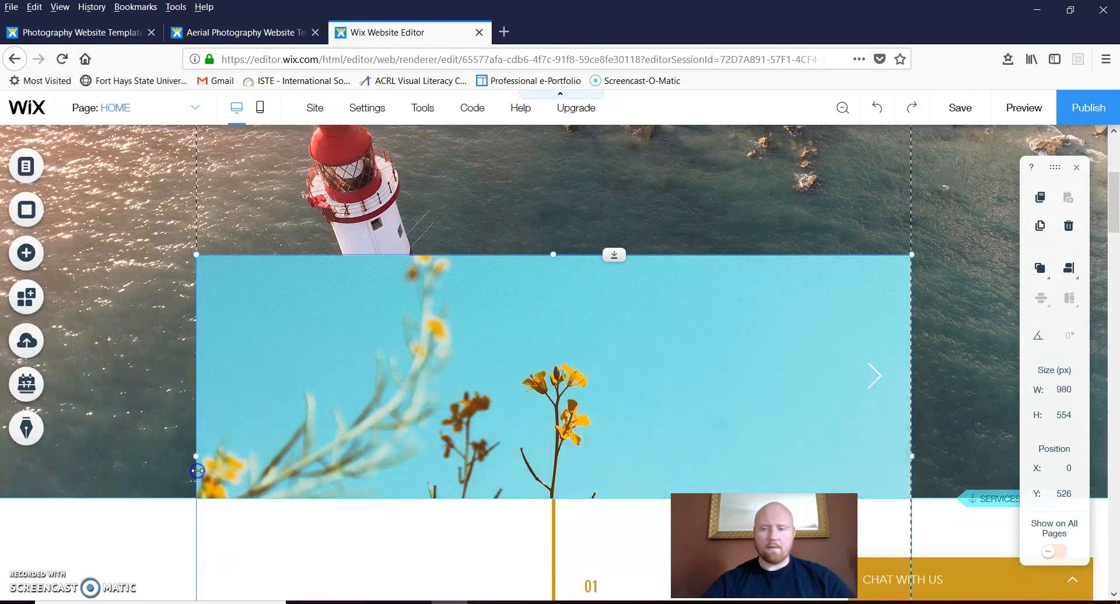
{"action": "left_click", "coordinate": [962, 109]}
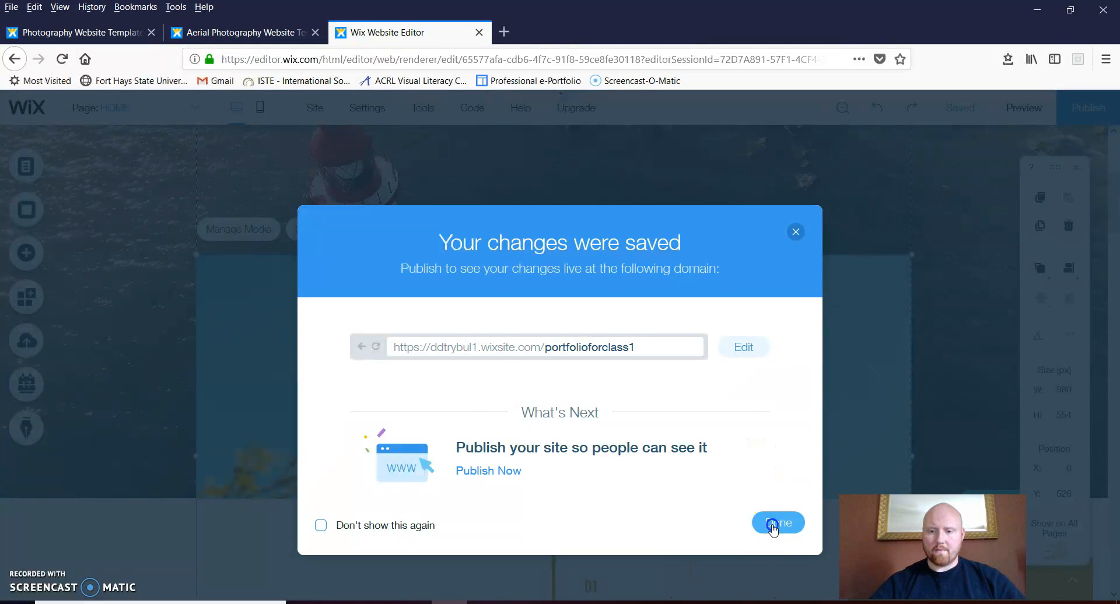
{"action": "left_click", "coordinate": [767, 528]}
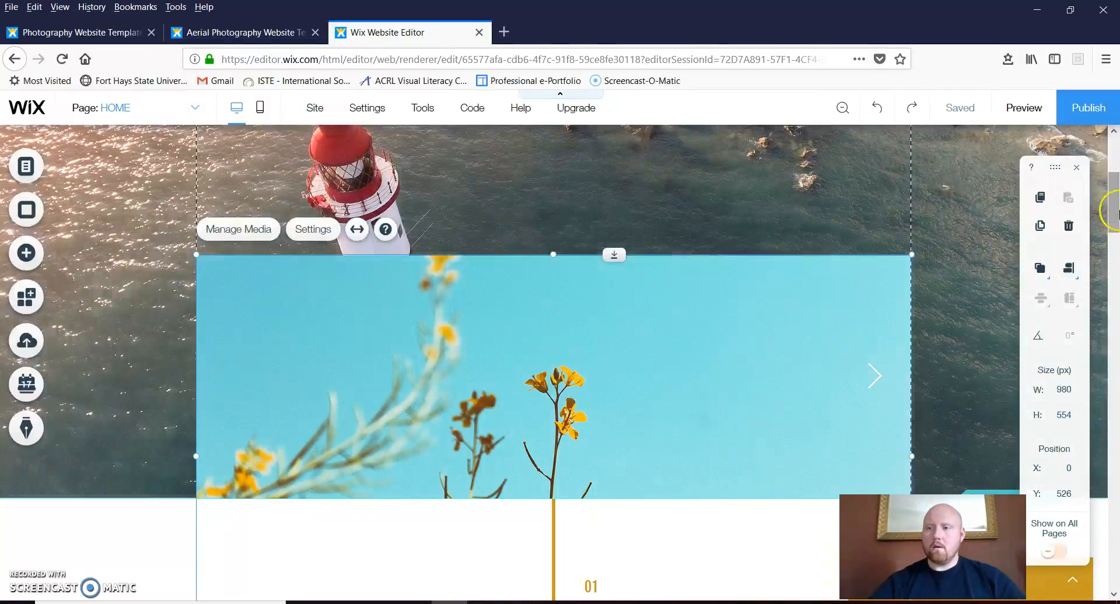
Go to the SHOWCASES page via Menus & Pages and bring up Add Apps
{"action": "left_click_drag", "start_coordinate": [1110, 205], "coordinate": [1110, 168]}
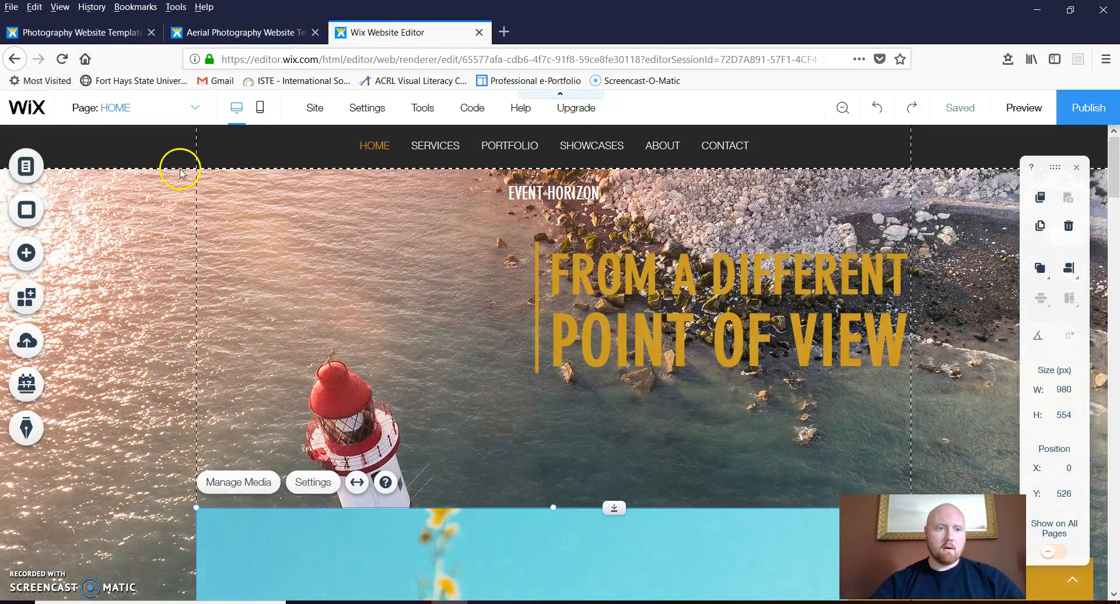
{"action": "left_click", "coordinate": [28, 167]}
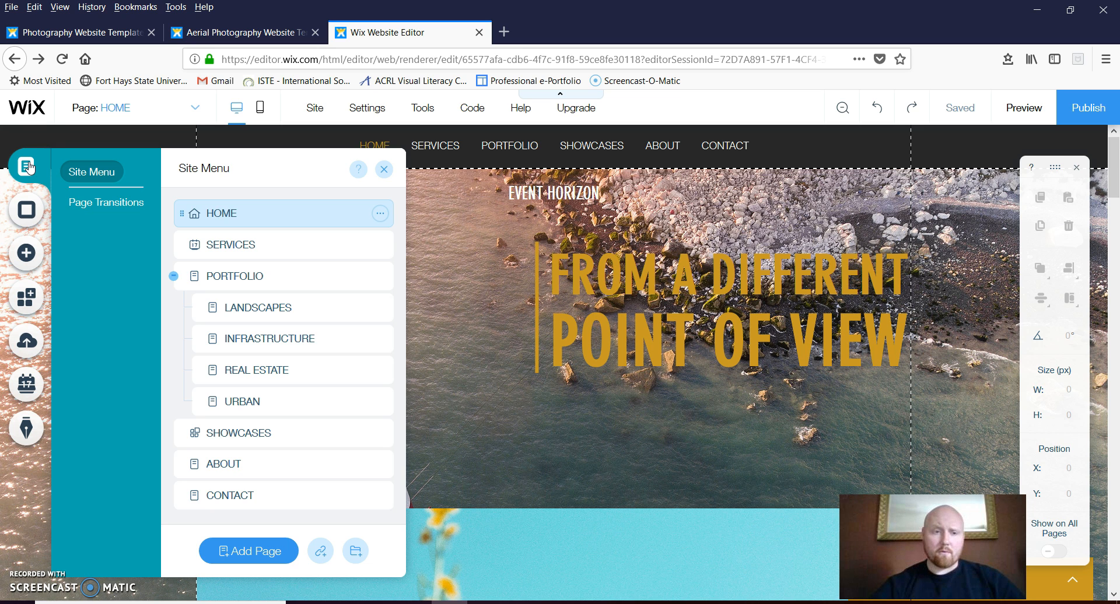
{"action": "left_click", "coordinate": [246, 304]}
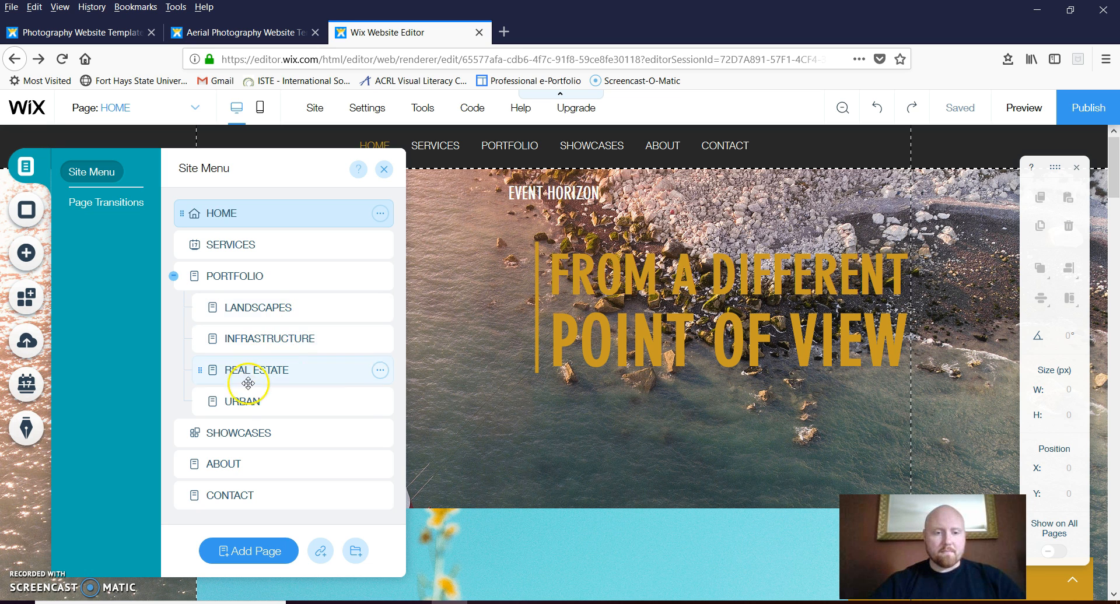
{"action": "left_click", "coordinate": [240, 435]}
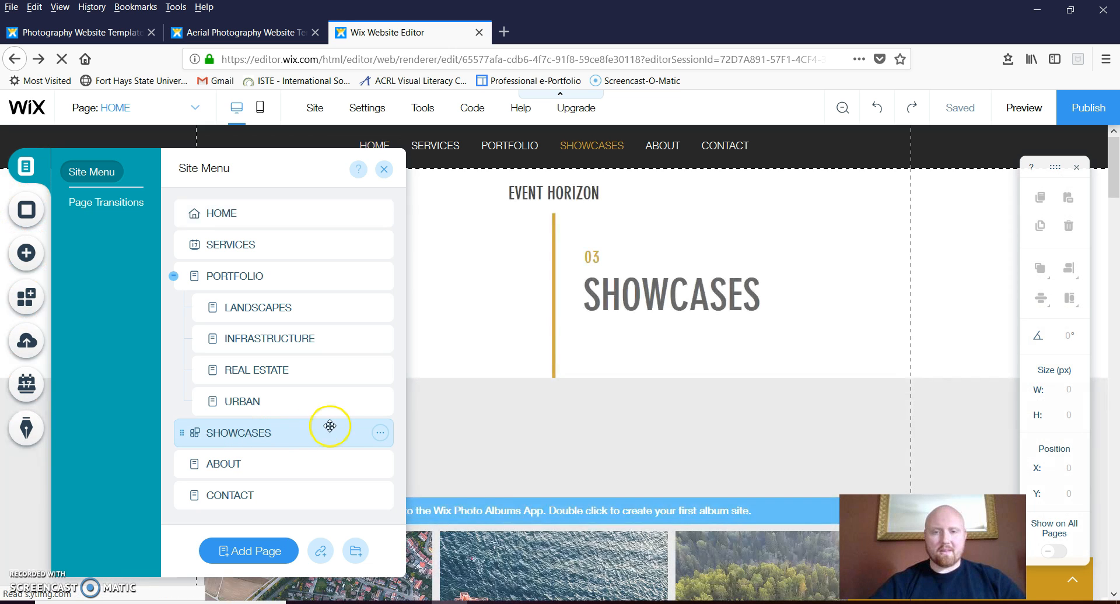
{"action": "left_click", "coordinate": [478, 418]}
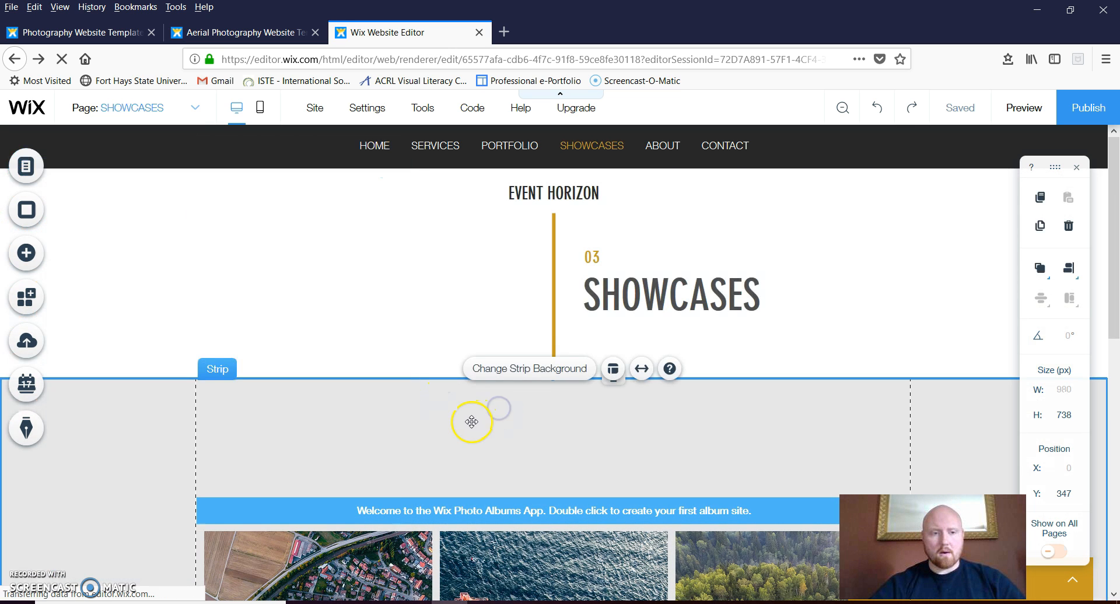
{"action": "left_click", "coordinate": [23, 303]}
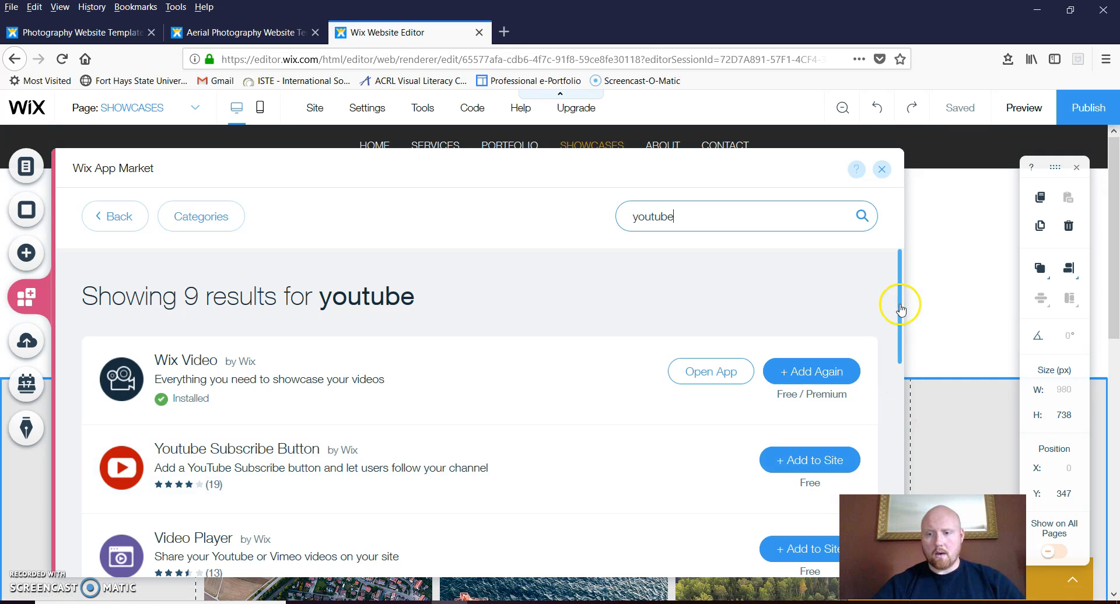
Leave the YouTube results and search the App Market for 'fac'
{"action": "left_click_drag", "start_coordinate": [899, 305], "coordinate": [968, 292]}
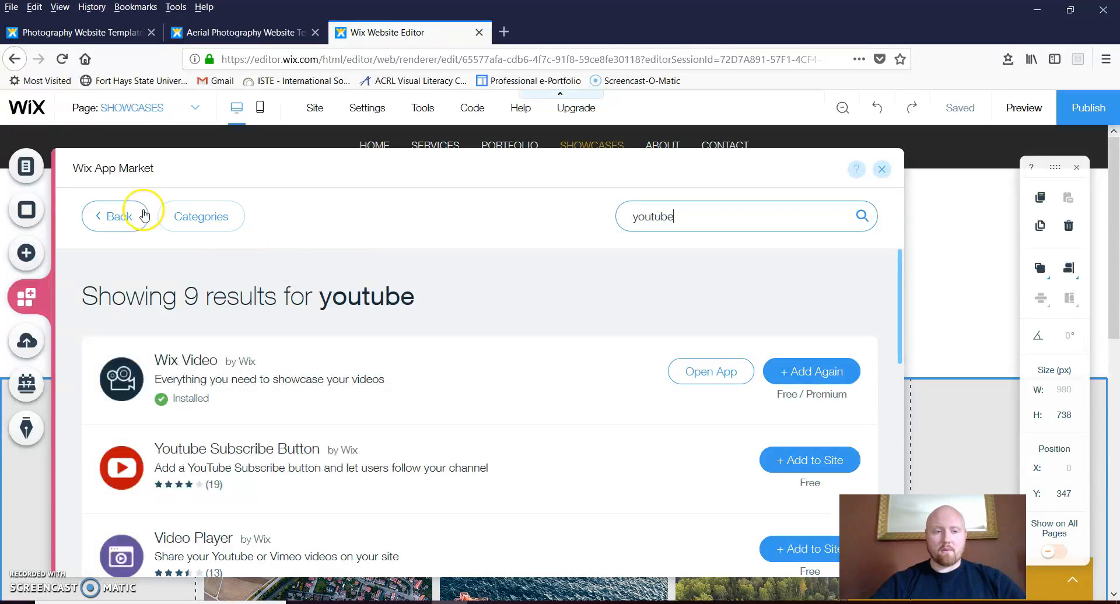
{"action": "left_click", "coordinate": [102, 220]}
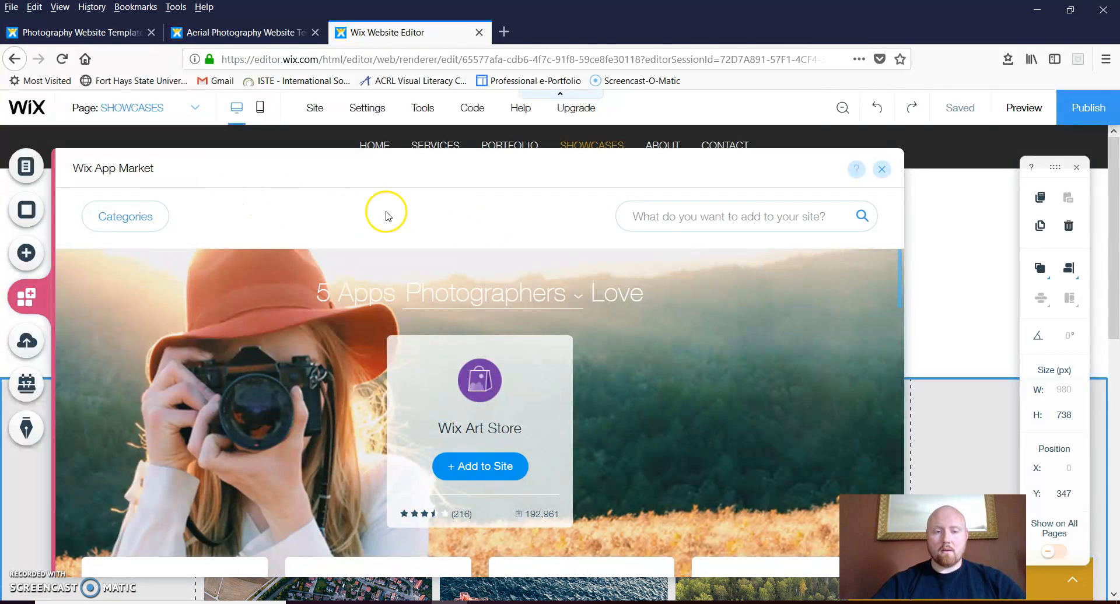
{"action": "left_click", "coordinate": [737, 214]}
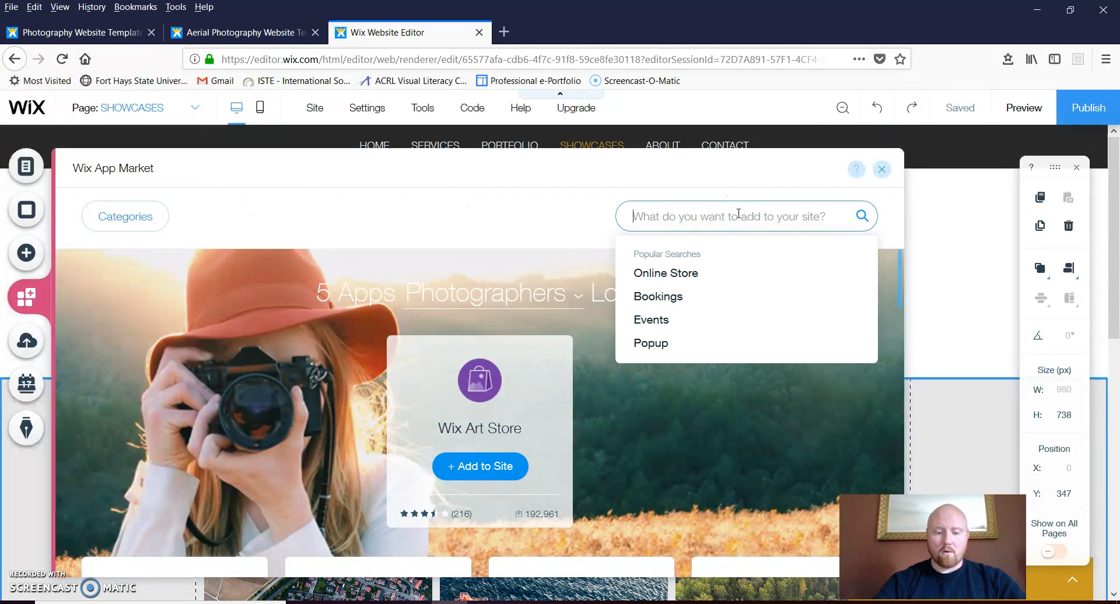
{"action": "type", "text": "so"}
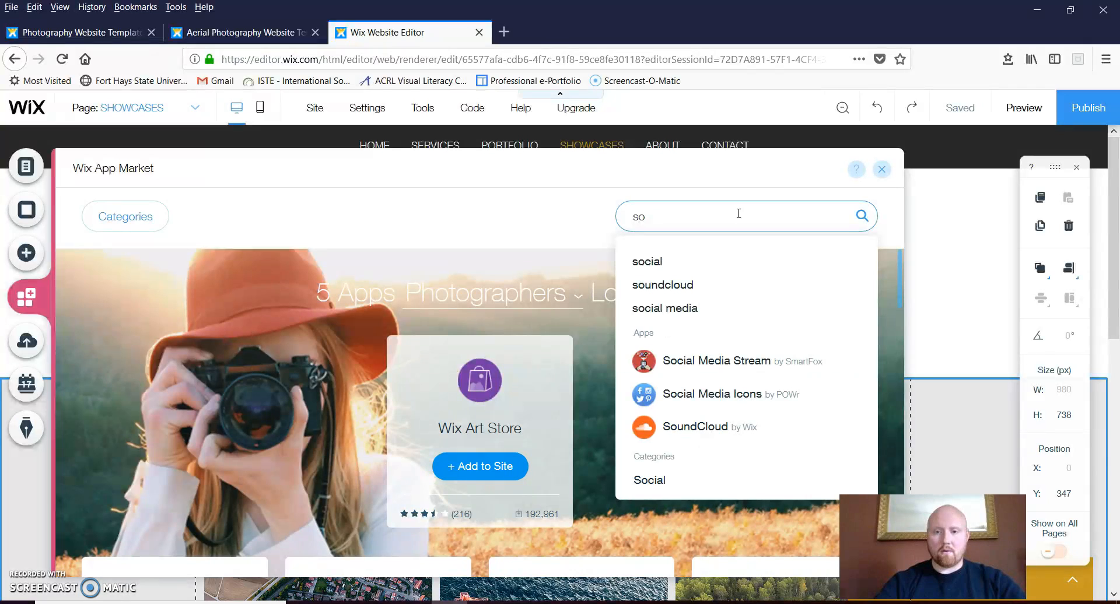
{"action": "left_click", "coordinate": [700, 271]}
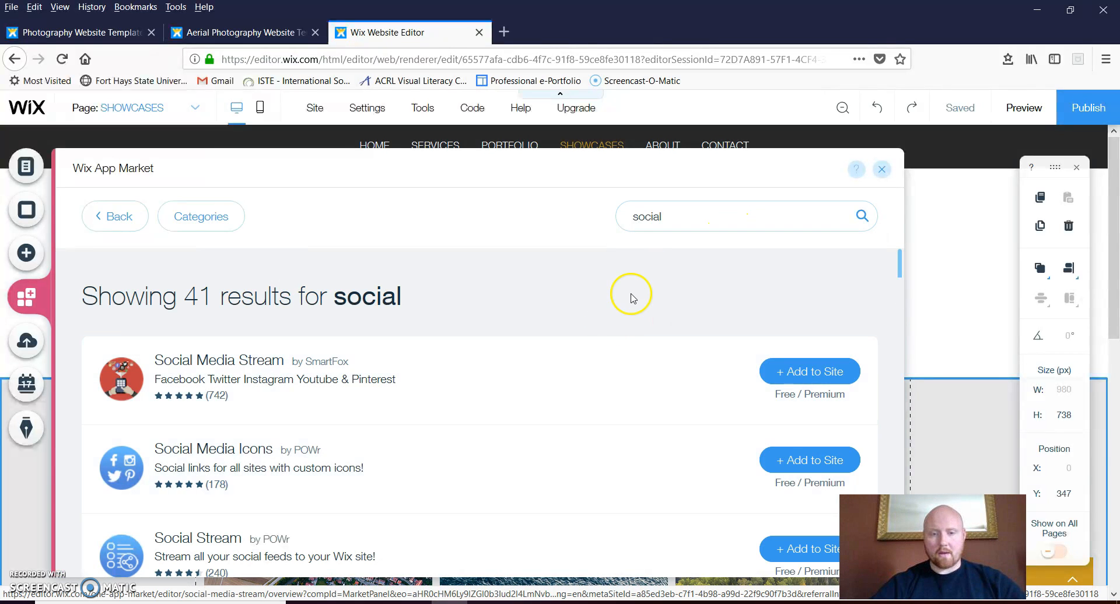
{"action": "left_click", "coordinate": [659, 225]}
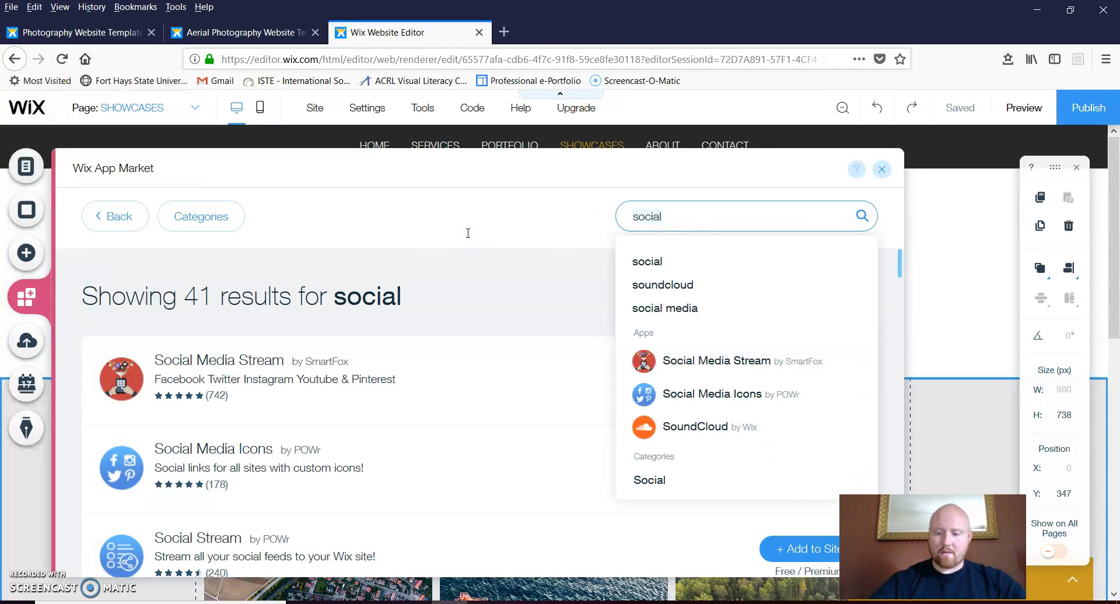
{"action": "key", "text": "BackSpace"}
{"action": "type", "text": "face"}
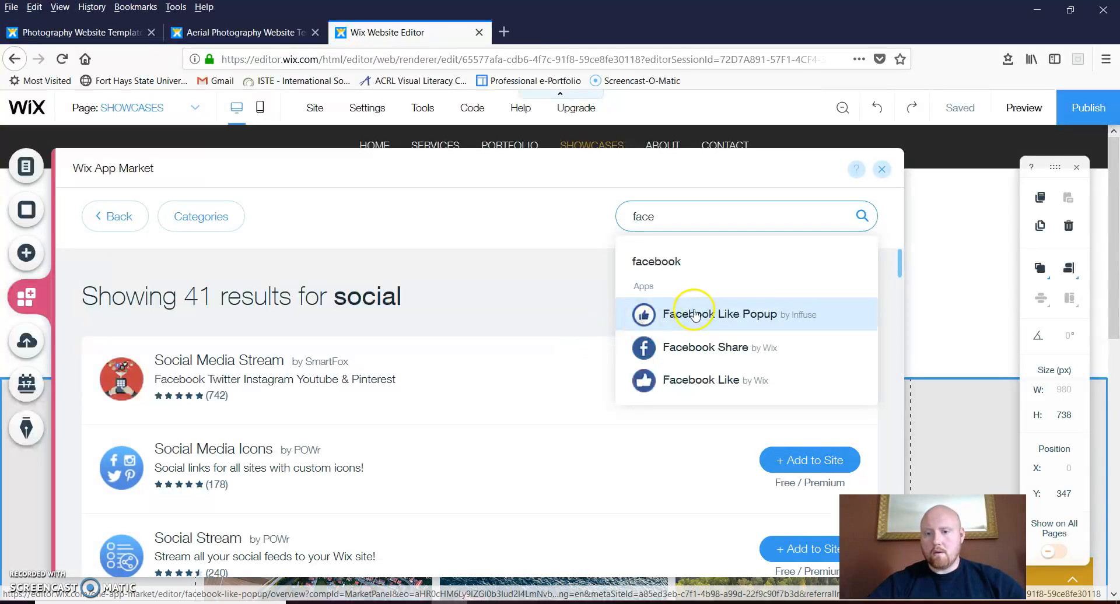
Add Facebook Like, place it at the strip's right, and move YouTube Subscribe top-left
{"action": "left_click", "coordinate": [711, 381]}
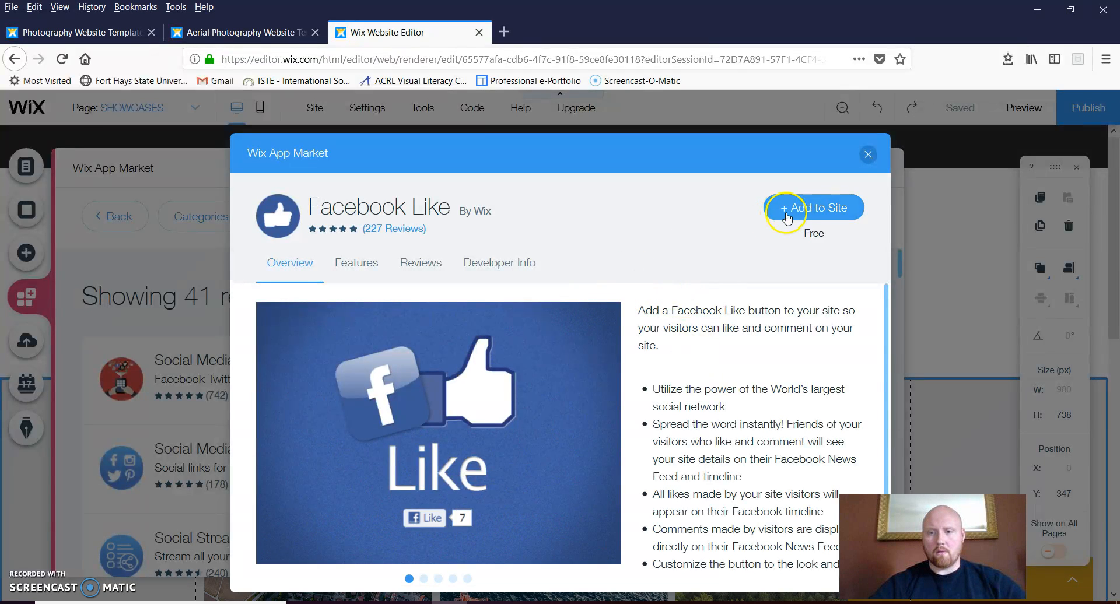
{"action": "left_click", "coordinate": [808, 208]}
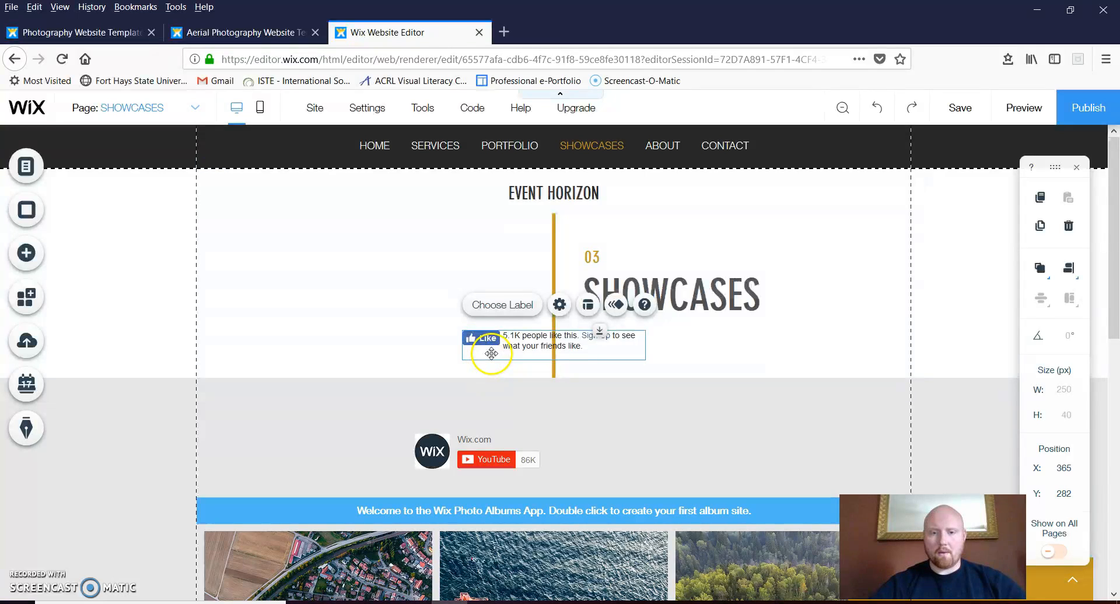
{"action": "left_click_drag", "start_coordinate": [492, 353], "coordinate": [747, 419]}
{"action": "left_click_drag", "start_coordinate": [451, 451], "coordinate": [237, 408]}
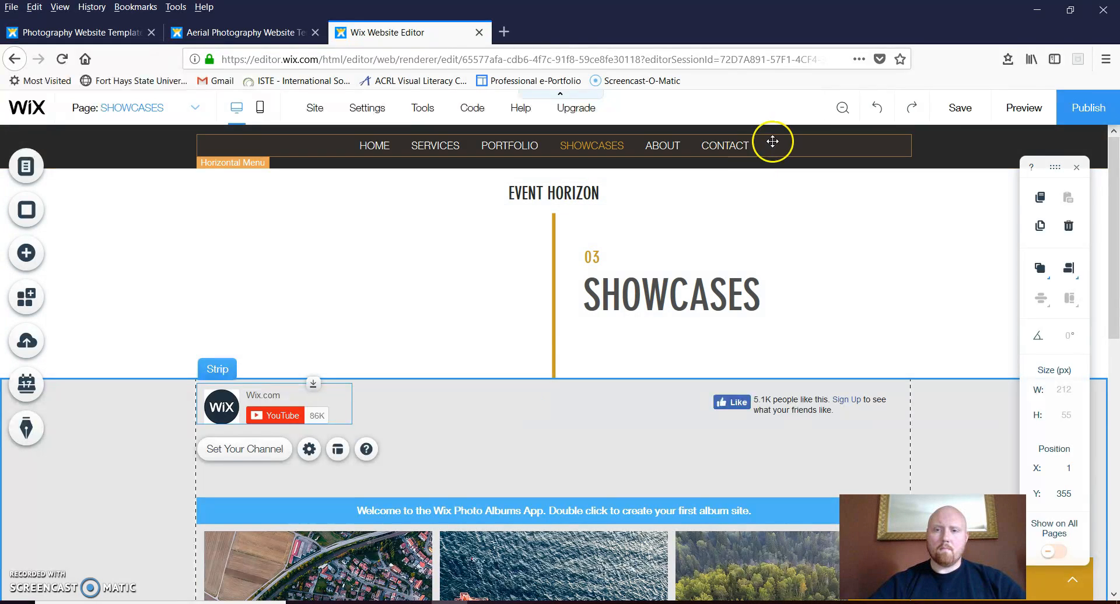
Save the site, then switch to the HOME page from Menus & Pages
{"action": "left_click", "coordinate": [969, 111]}
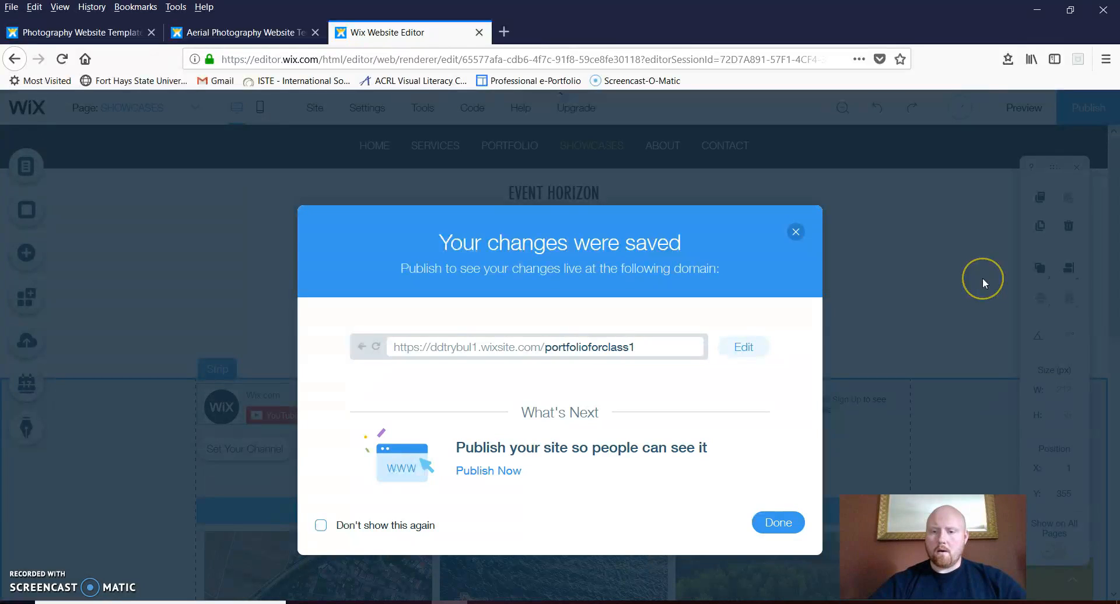
{"action": "left_click", "coordinate": [776, 523]}
{"action": "left_click", "coordinate": [430, 426]}
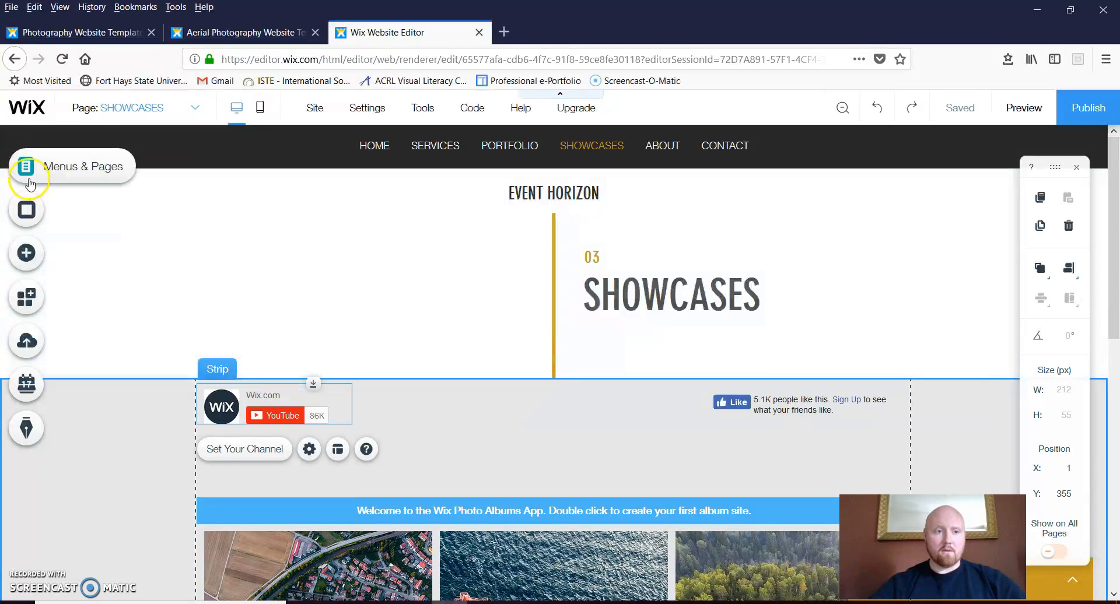
{"action": "left_click", "coordinate": [28, 178]}
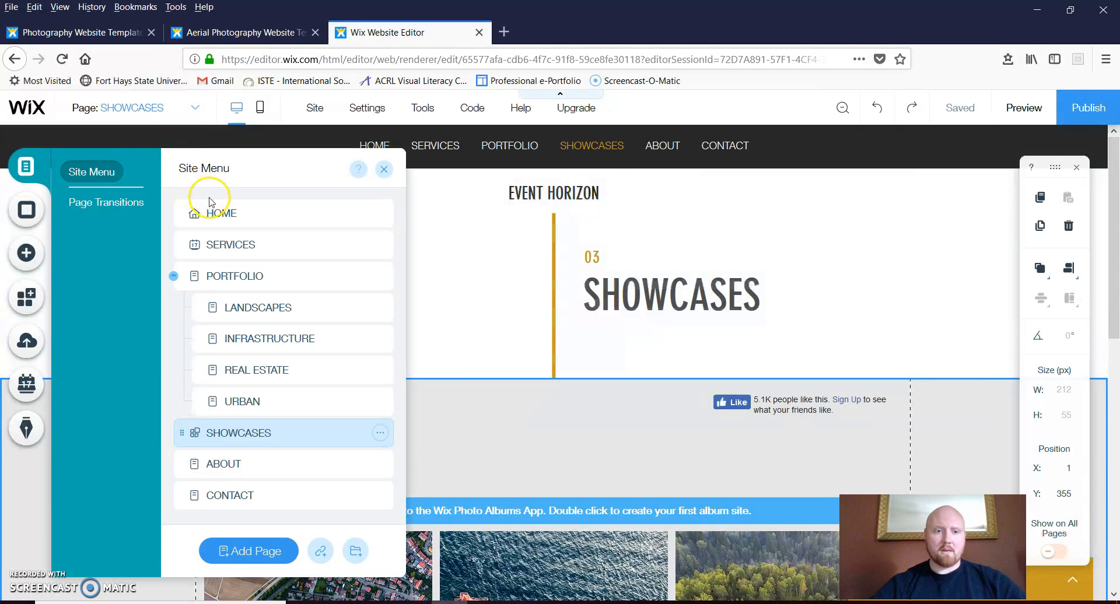
{"action": "left_click", "coordinate": [221, 216]}
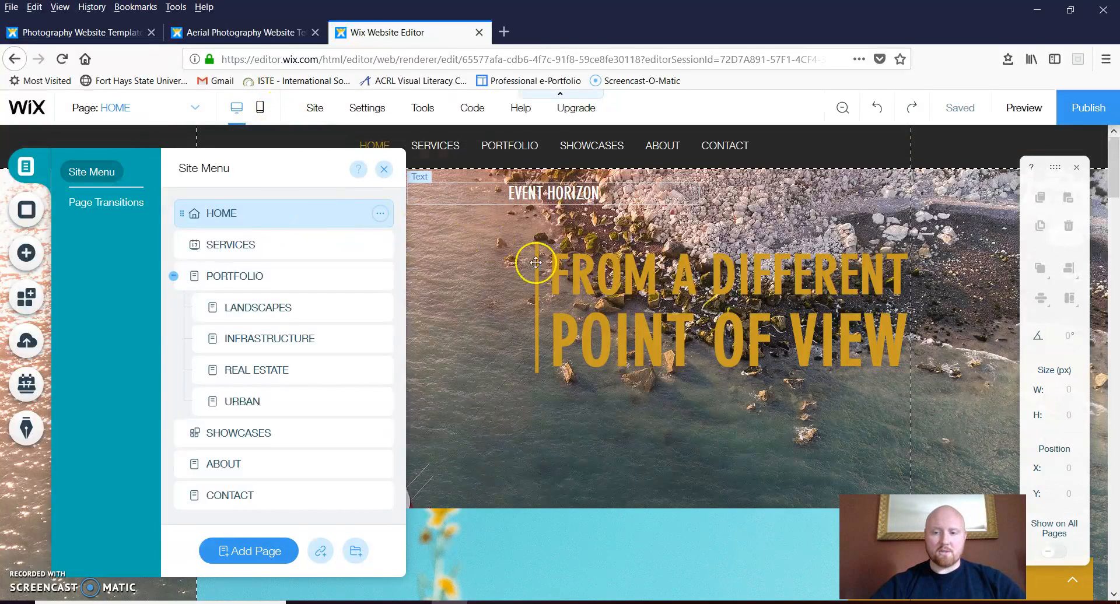
Enter the mobile editor and open the headline's Mobile Text Settings
{"action": "left_click", "coordinate": [260, 111]}
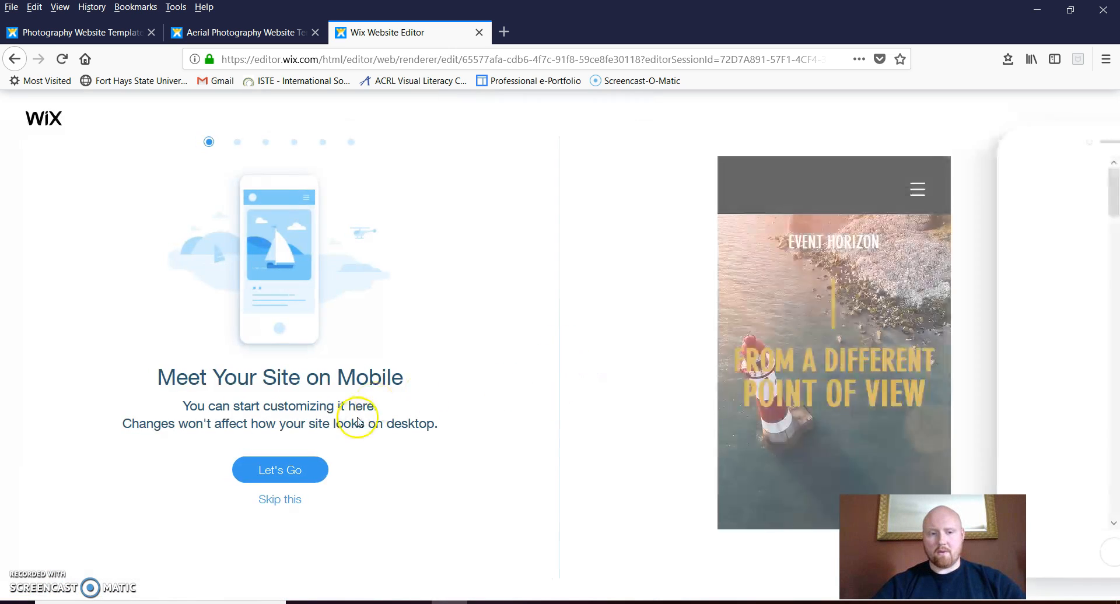
{"action": "left_click", "coordinate": [286, 500]}
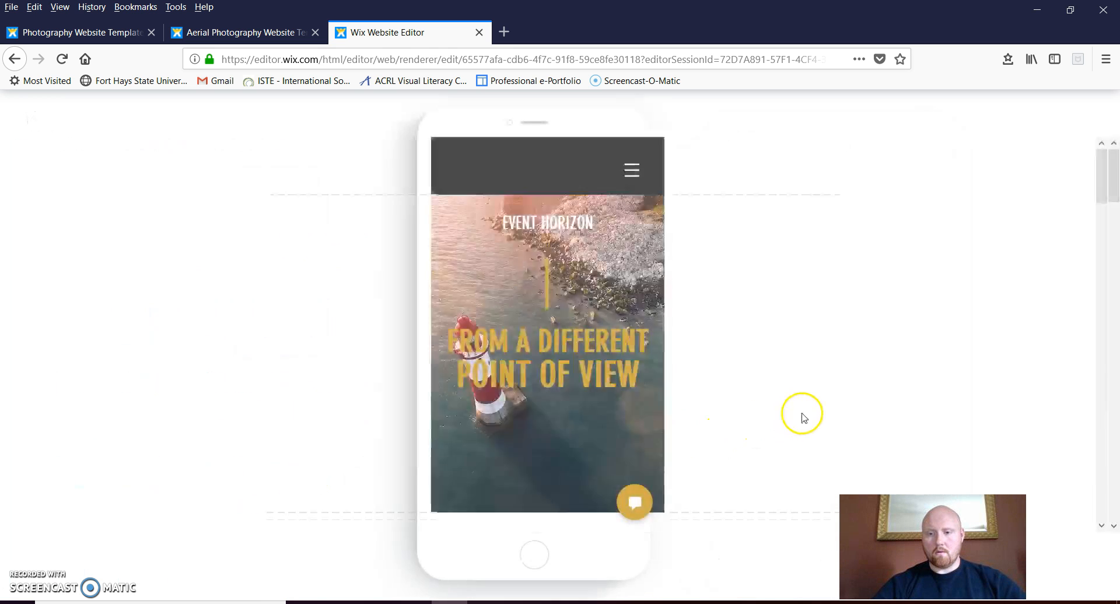
{"action": "left_click", "coordinate": [468, 378]}
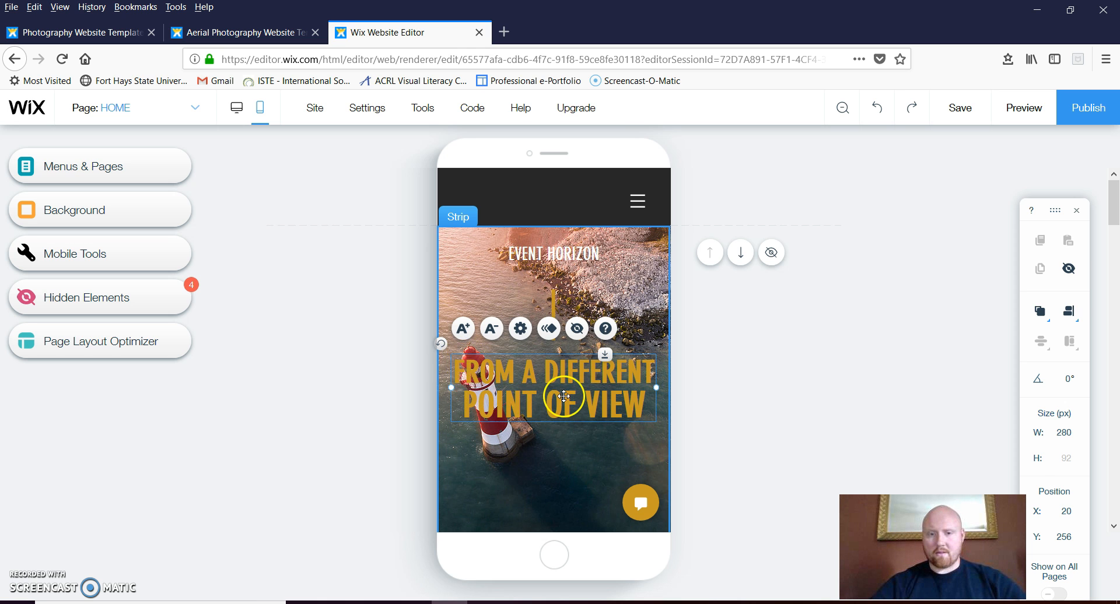
{"action": "left_click", "coordinate": [490, 329]}
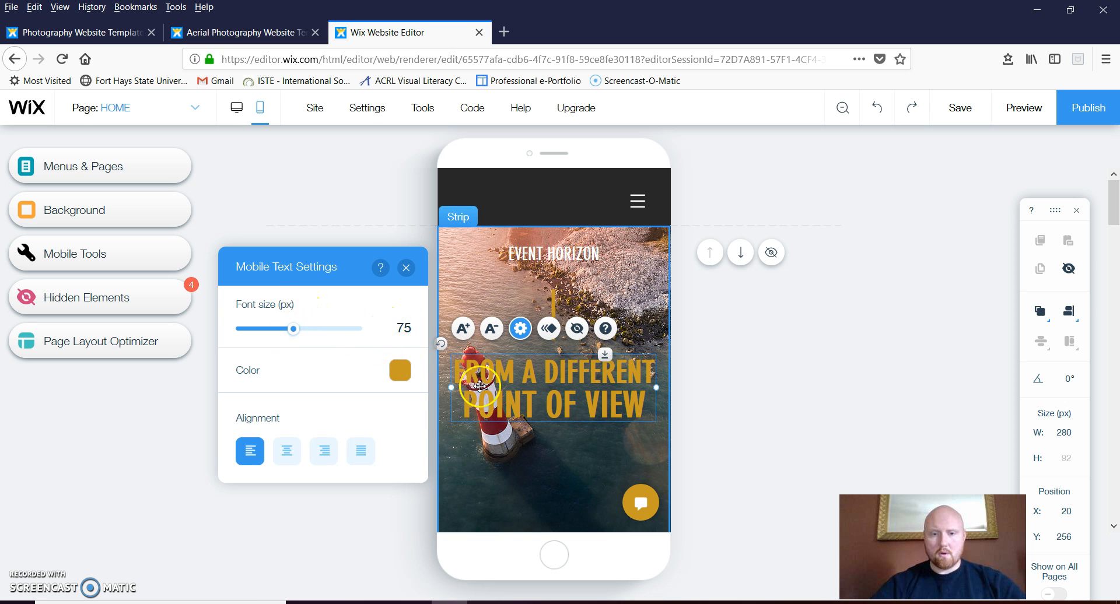
Try moving the headline and changing its font size, then restore it to 75
{"action": "left_click_drag", "start_coordinate": [555, 361], "coordinate": [657, 380]}
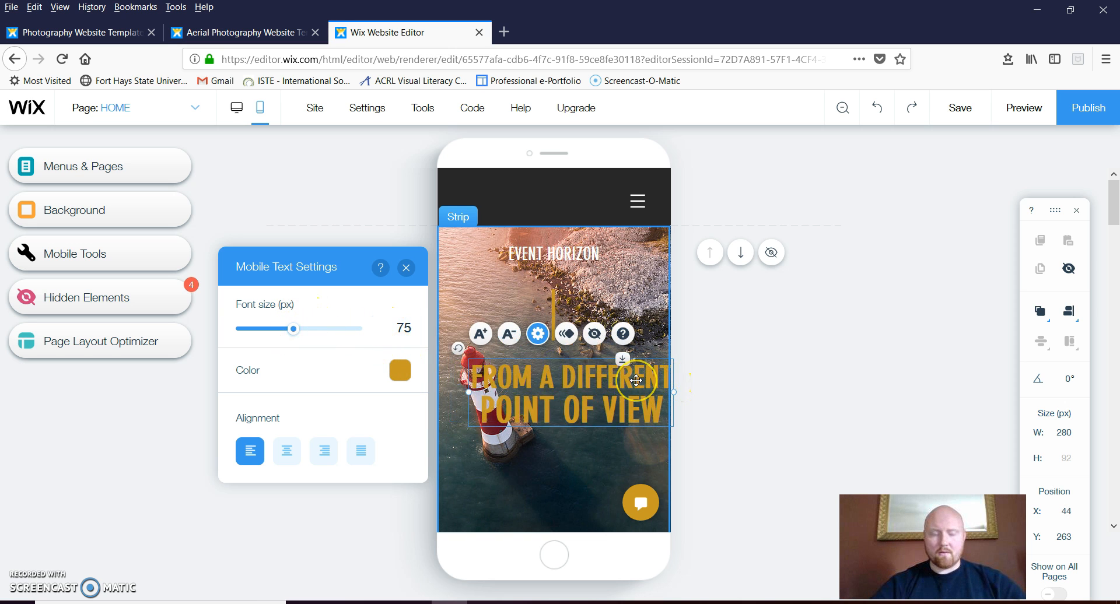
{"action": "left_click", "coordinate": [884, 109]}
{"action": "left_click", "coordinate": [551, 373]}
{"action": "left_click", "coordinate": [491, 330]}
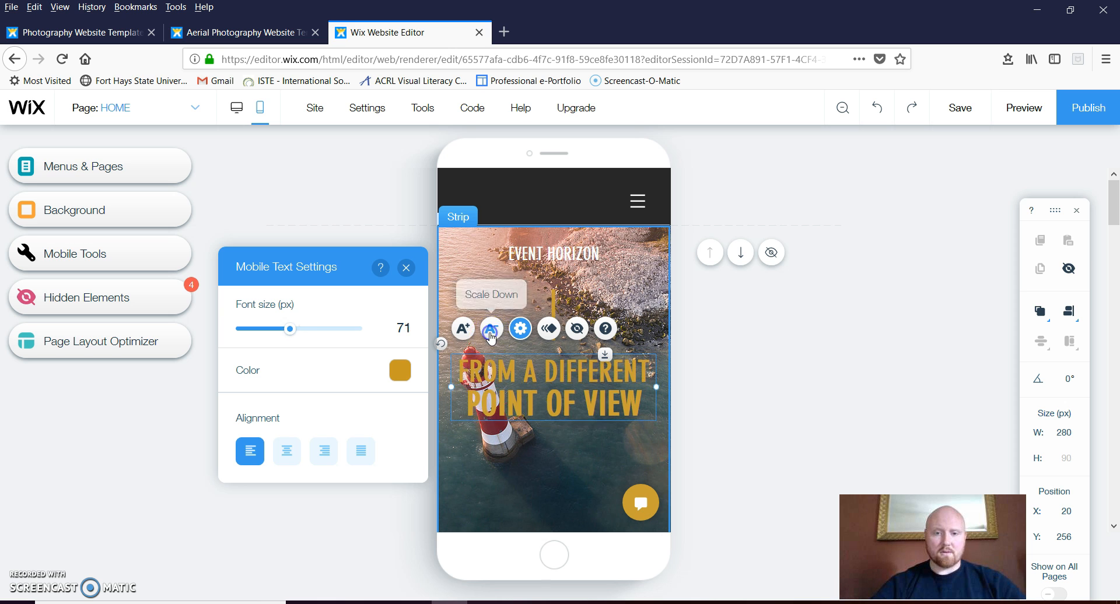
{"action": "left_click", "coordinate": [462, 328]}
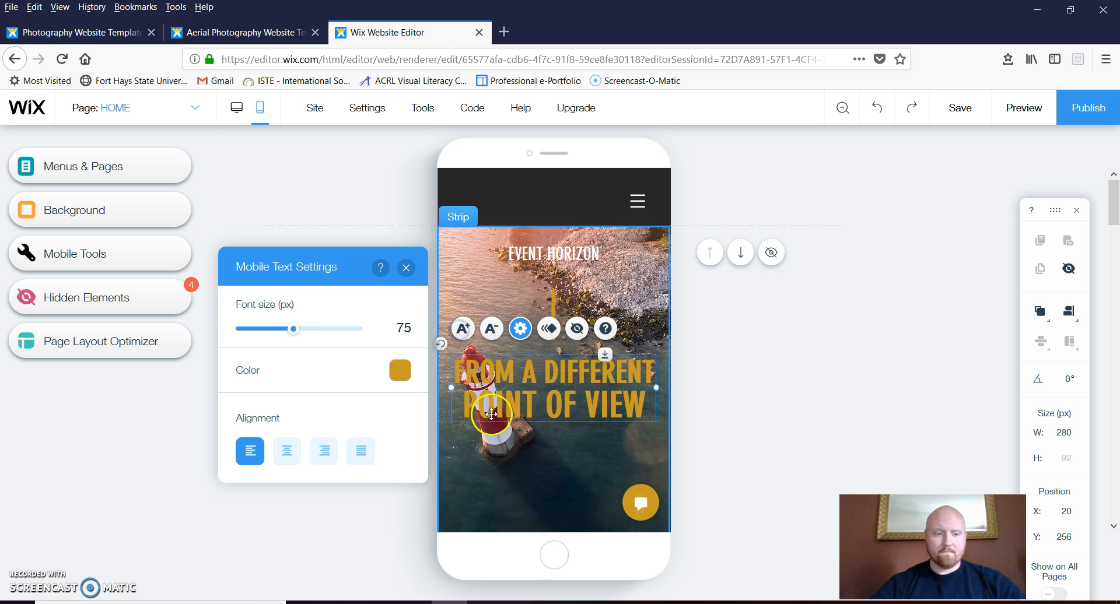